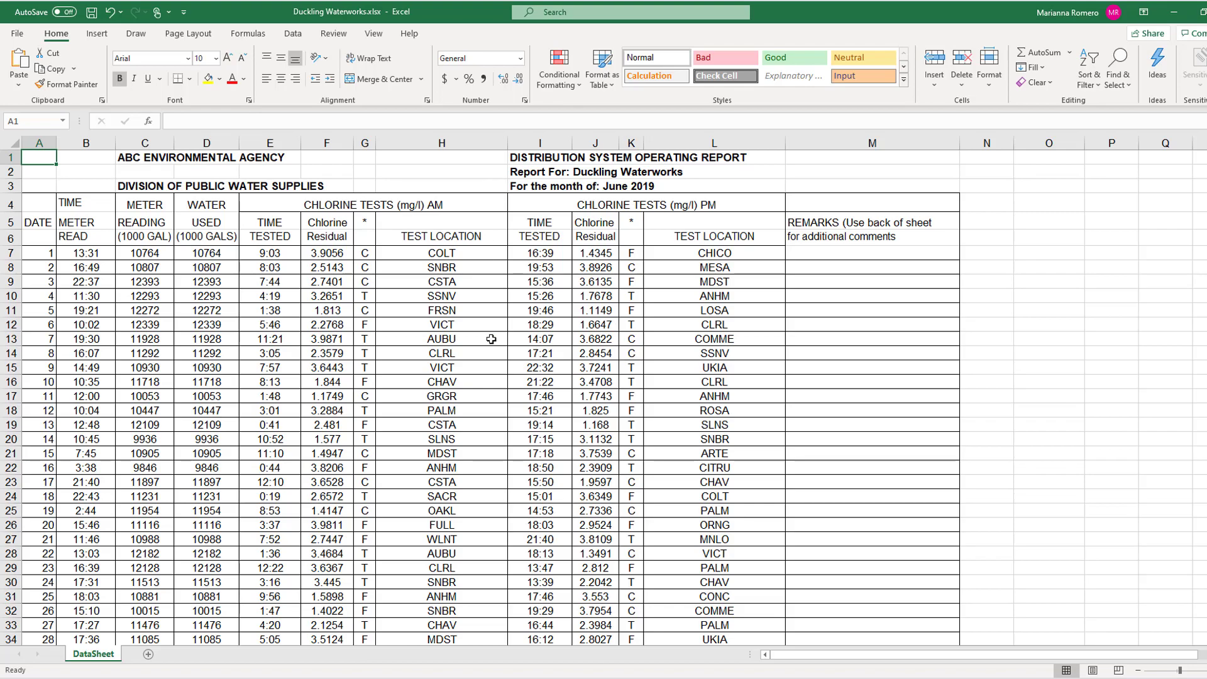
# - Scroll through the Excel water report's title and footer areas to review its layout
pyautogui.scroll(-5, 493, 340)
pyautogui.scroll(-2, 493, 341)
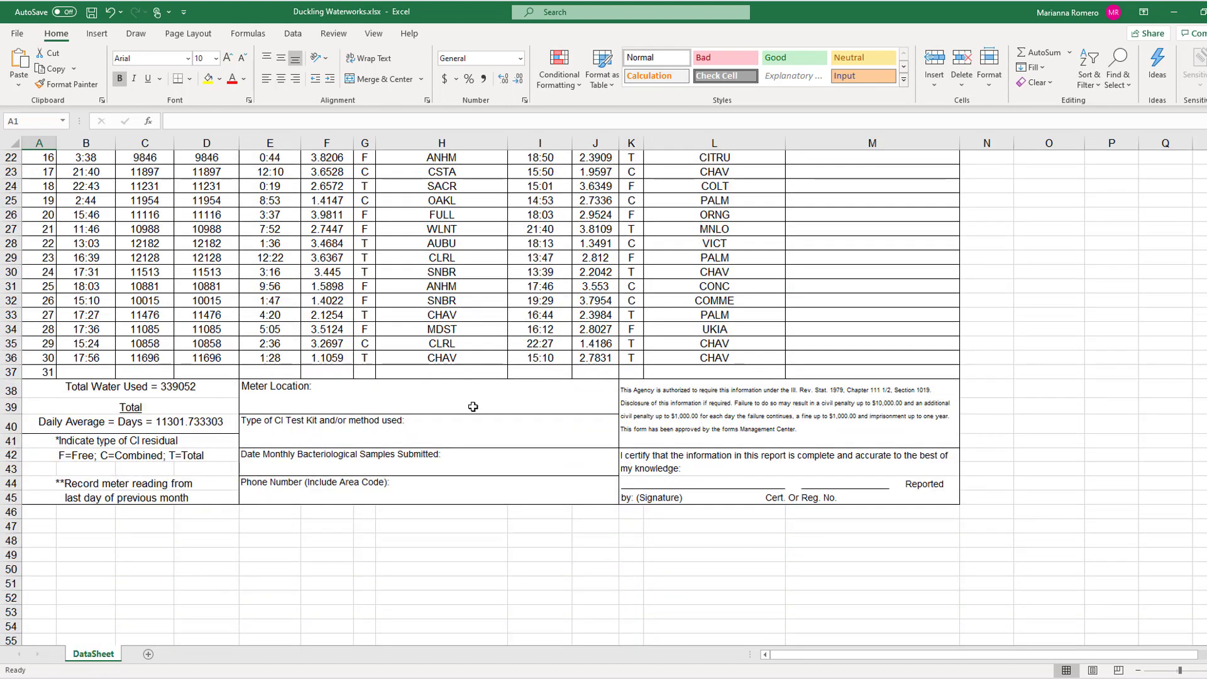
pyautogui.scroll(5, 474, 406)
pyautogui.scroll(2, 474, 406)
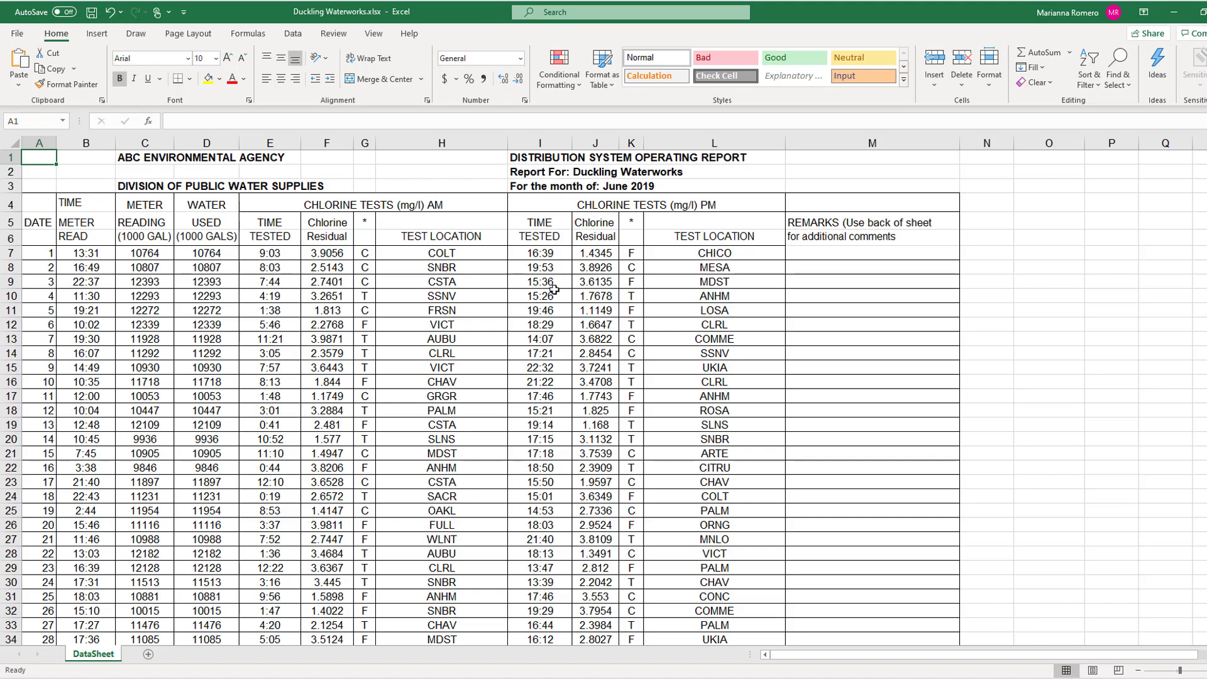
pyautogui.scroll(-3, 542, 402)
pyautogui.scroll(-3, 541, 401)
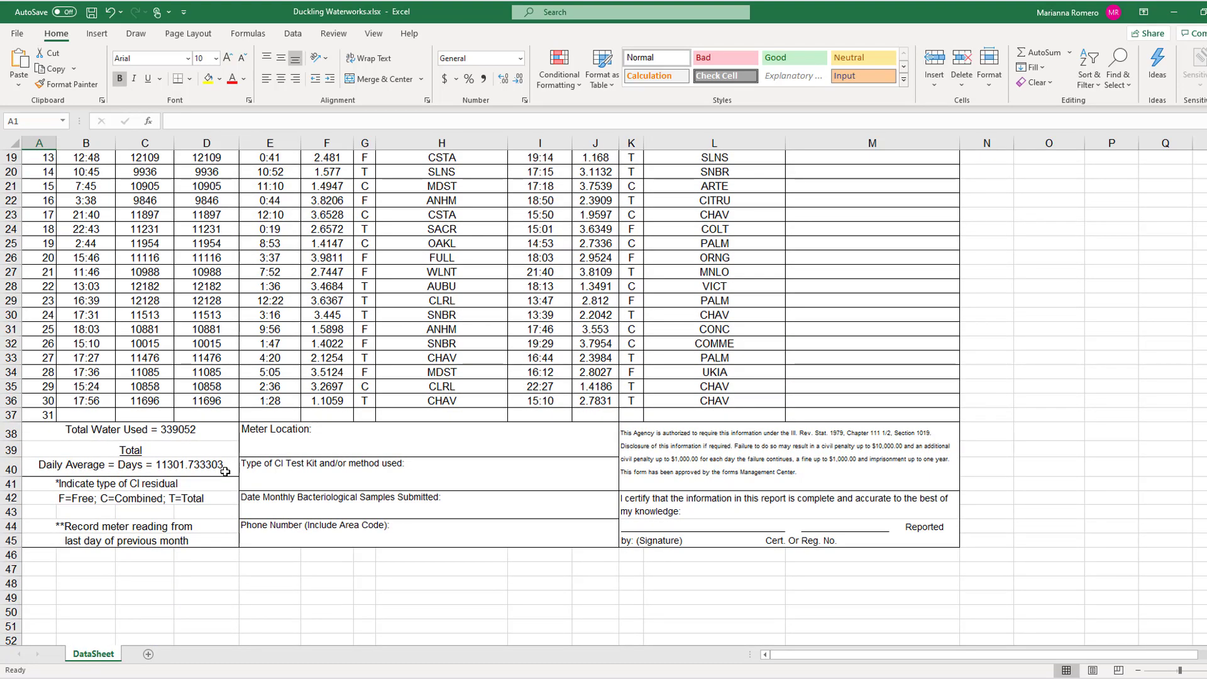
pyautogui.scroll(6, 224, 471)
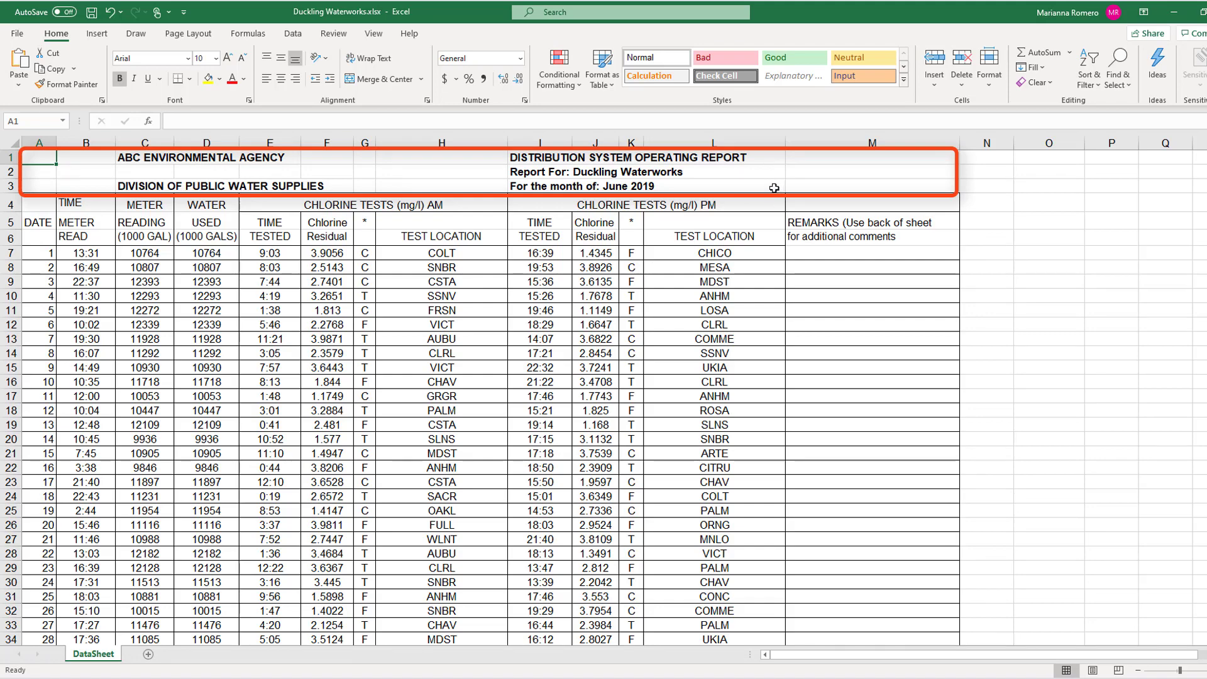
pyautogui.scroll(-5, 693, 384)
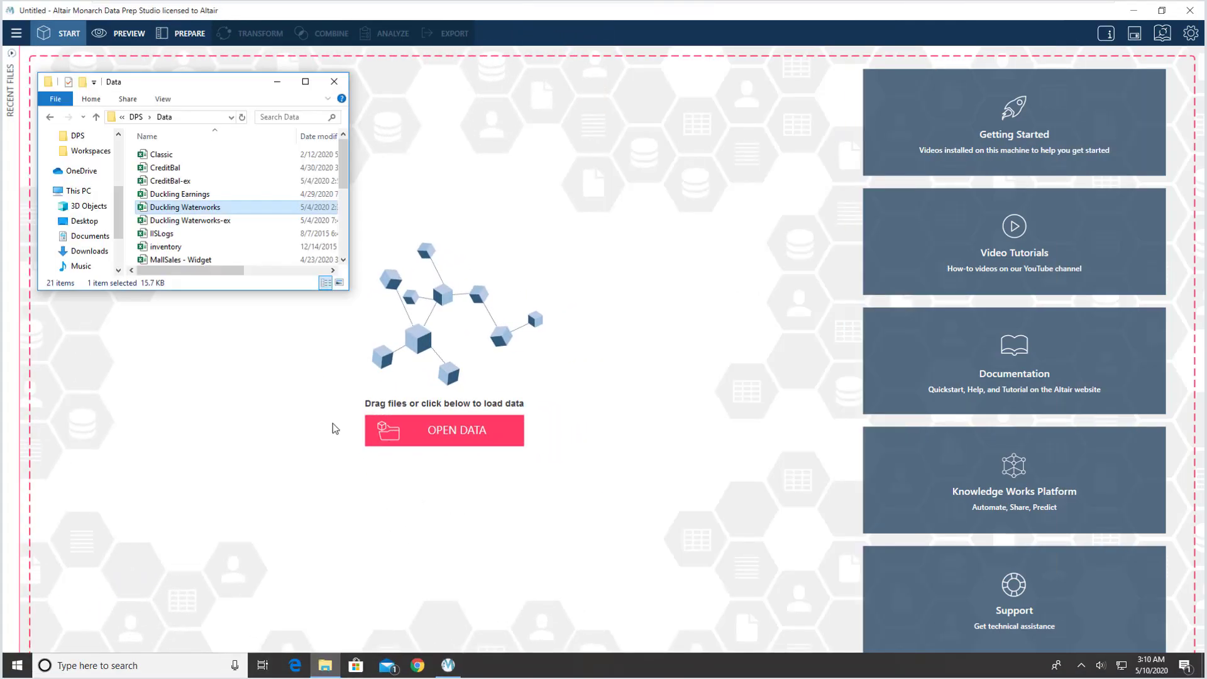
# - Load Duckling Waterworks.xlsx into Monarch and open it in Worksheet Design mode
pyautogui.moveTo(210, 207); pyautogui.dragTo(473, 200)
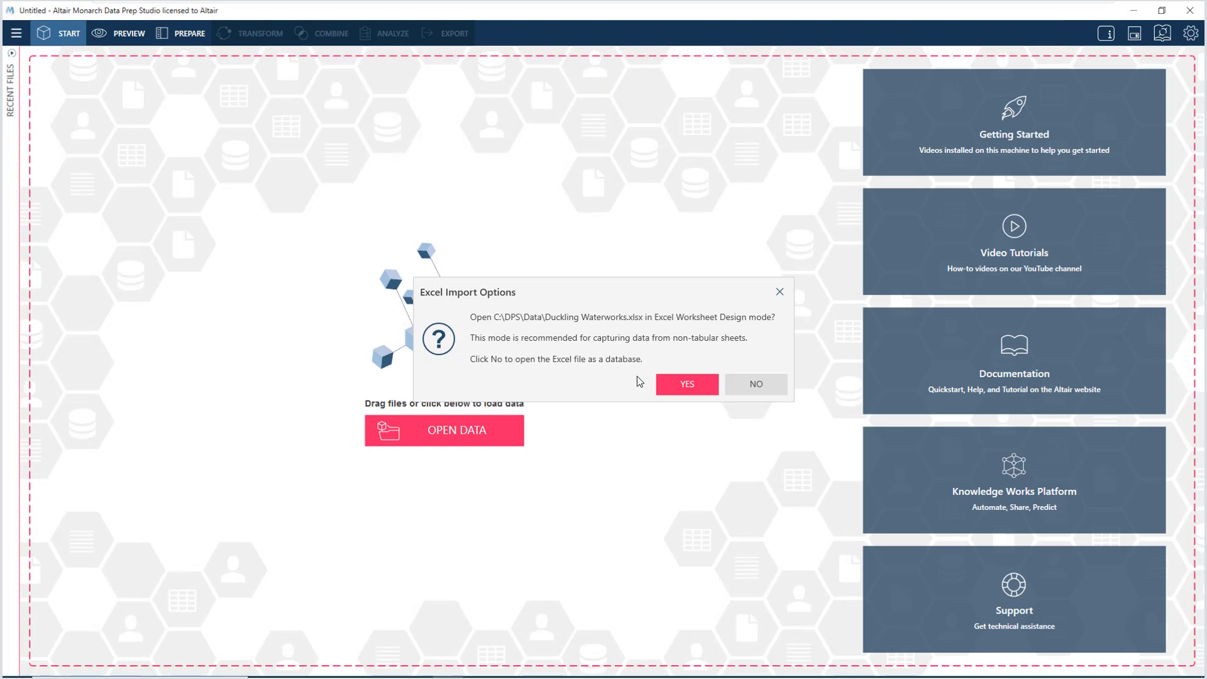
pyautogui.click(667, 387)
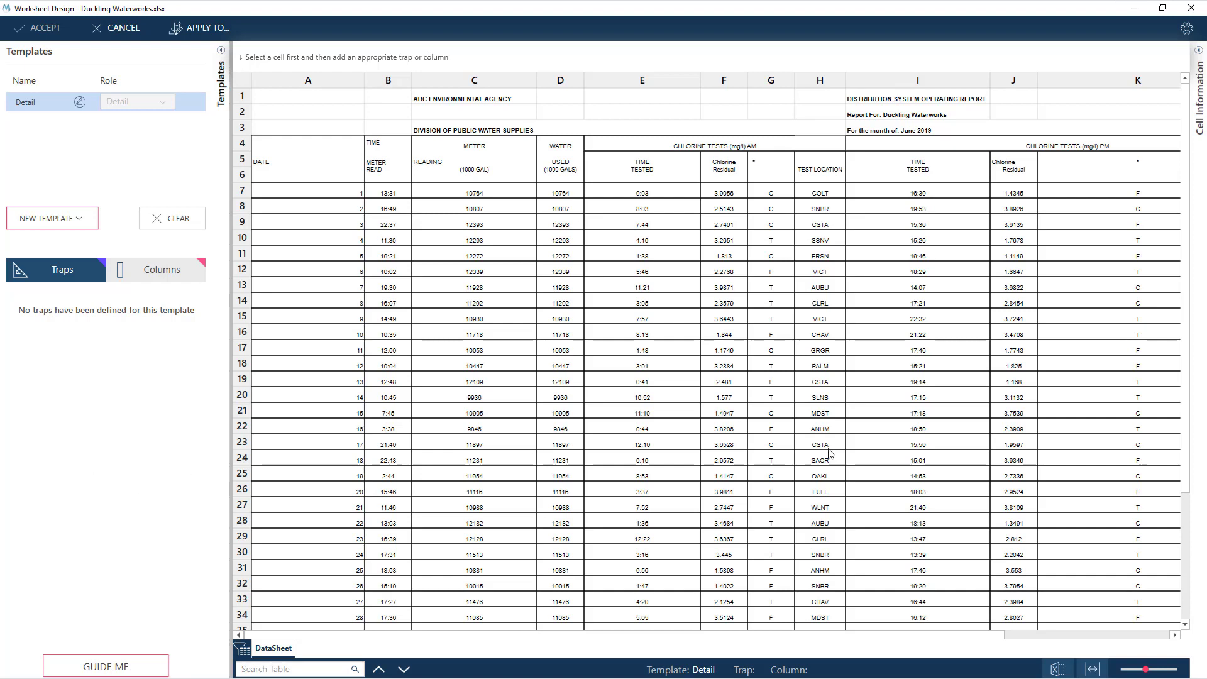
# - Inspect cells C3 and B7 in the Cell Information panel and confirm no traps or columns exist
pyautogui.click(1198, 50)
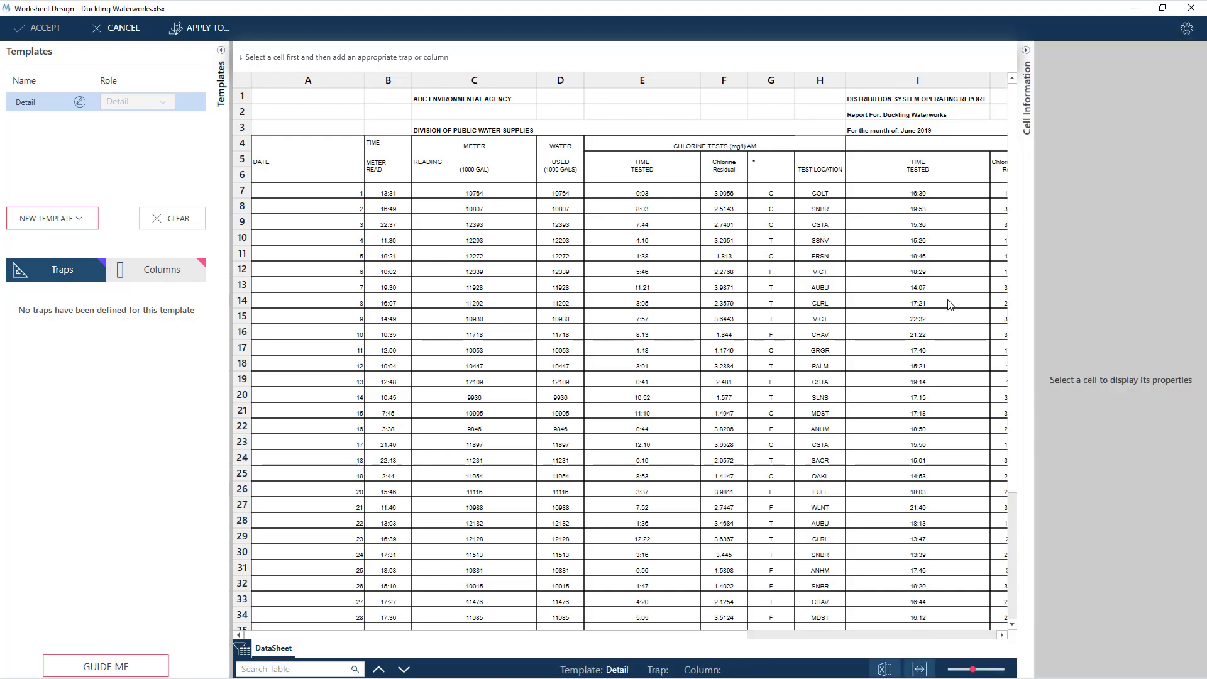
pyautogui.click(508, 131)
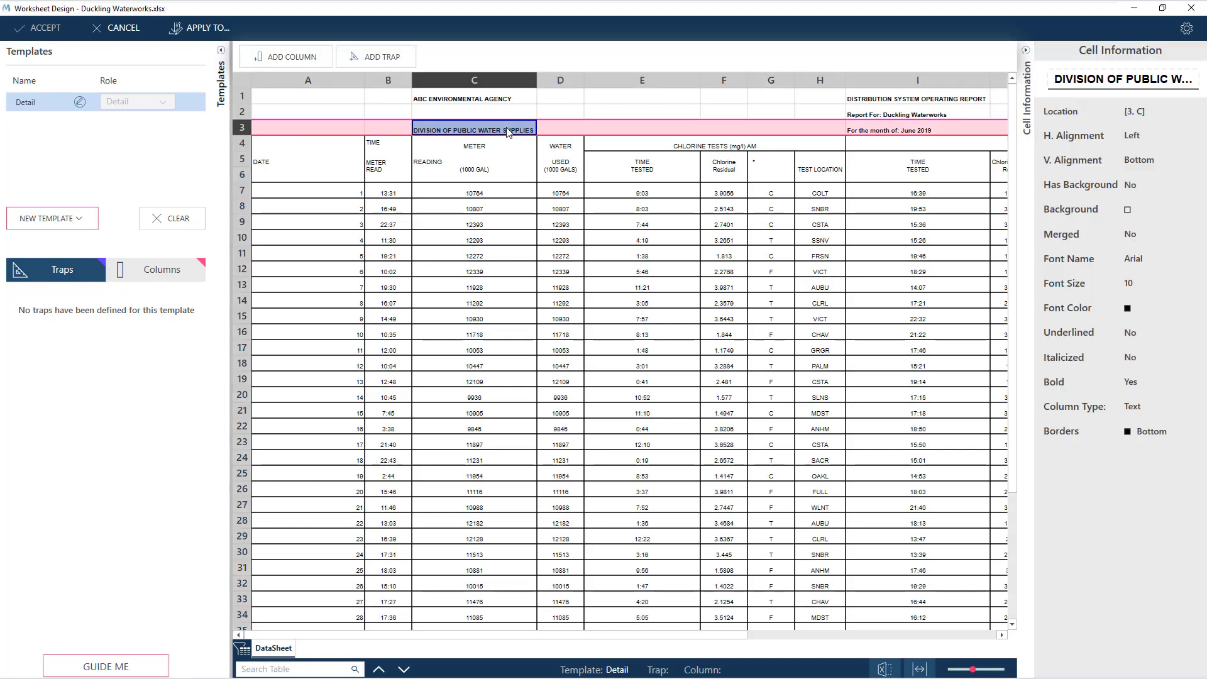
pyautogui.click(403, 194)
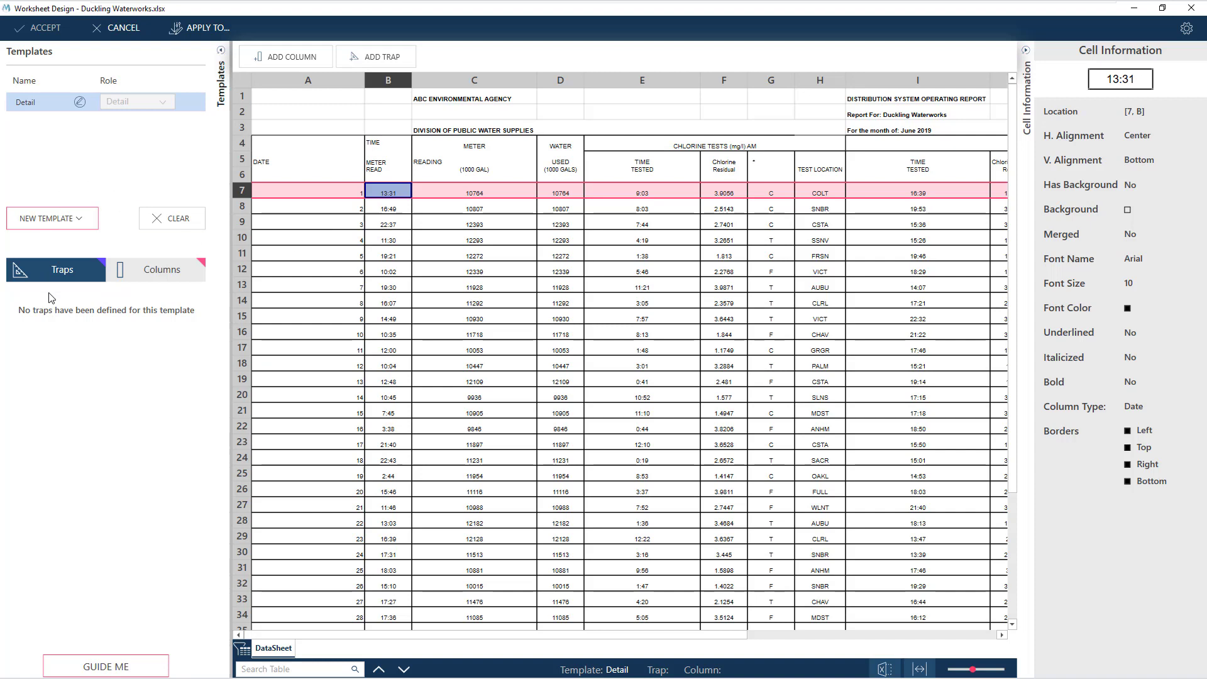
pyautogui.click(144, 282)
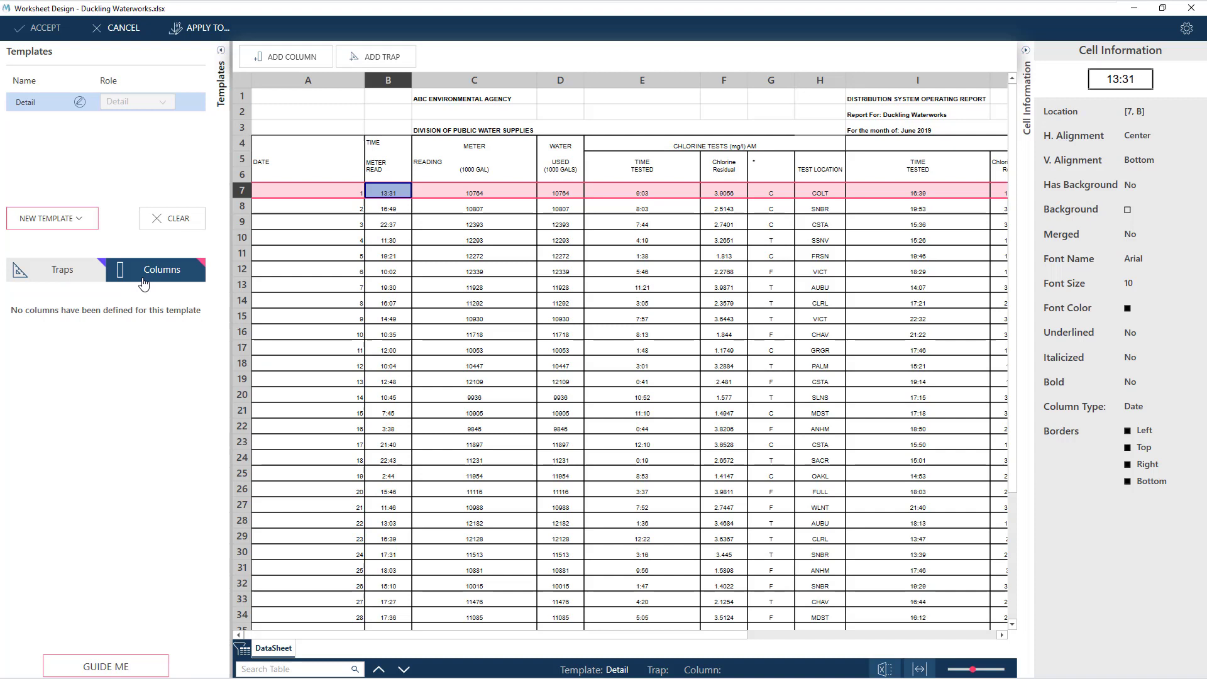
pyautogui.click(79, 280)
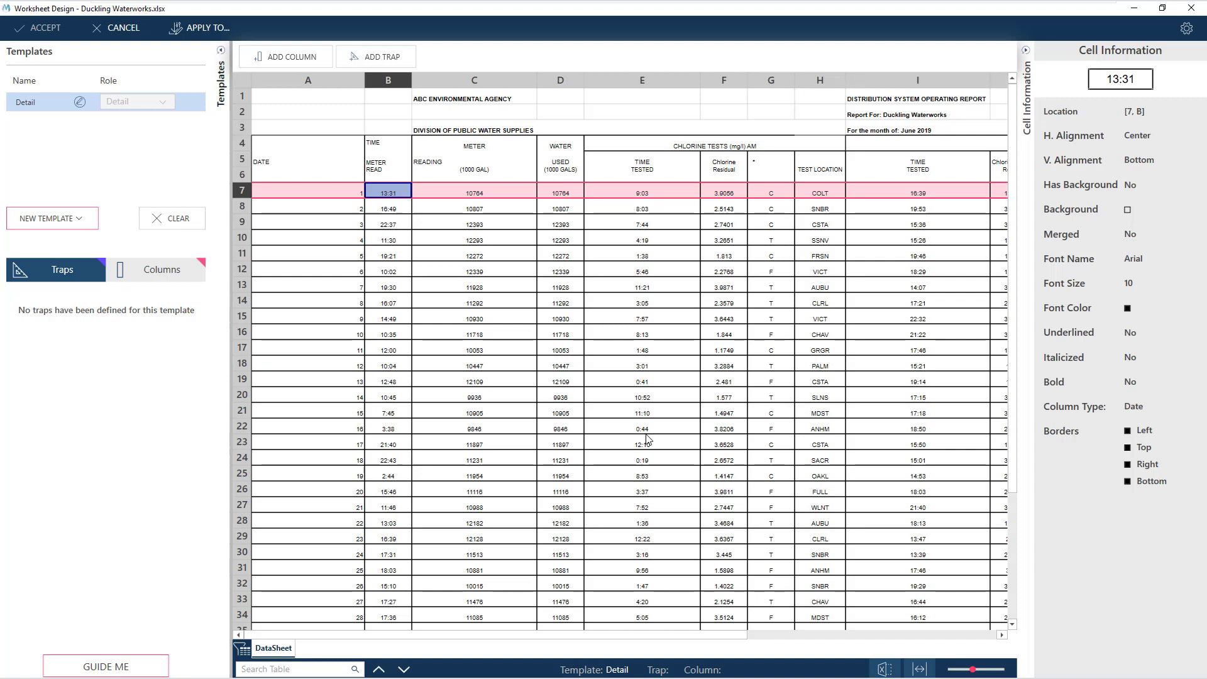
pyautogui.moveTo(973, 672); pyautogui.dragTo(979, 671)
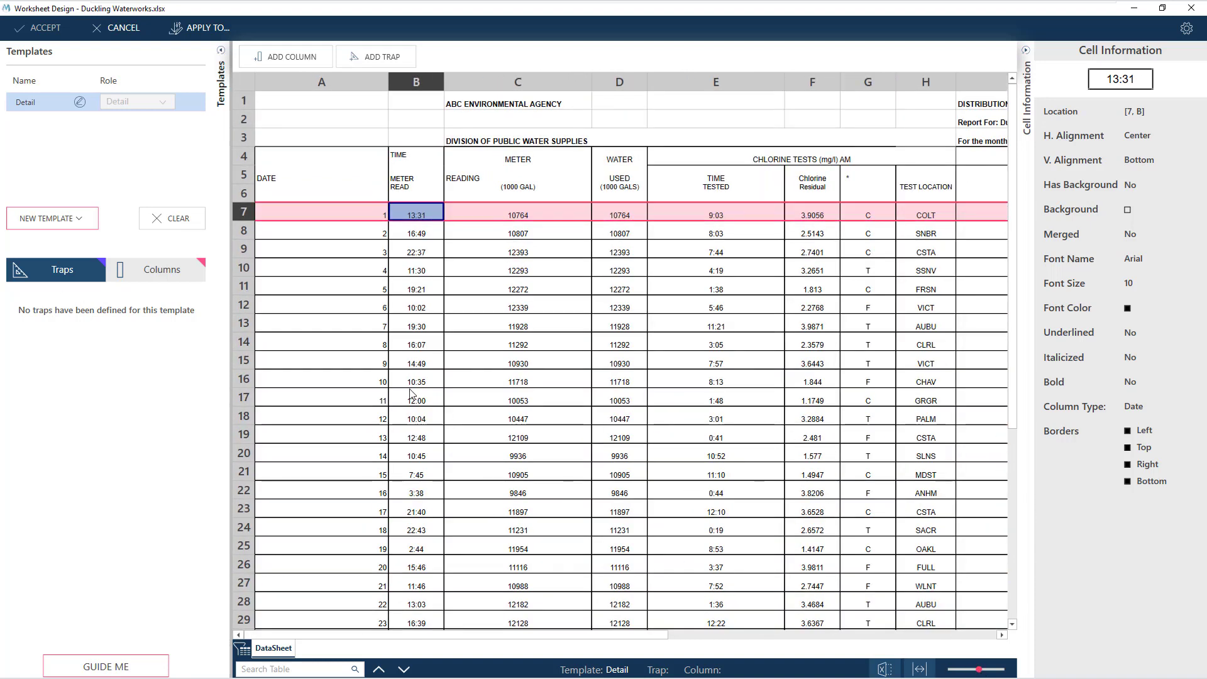
# - Trap data row 7 on column A, add its 13 columns, and fit the sheet to the window
pyautogui.click(244, 215)
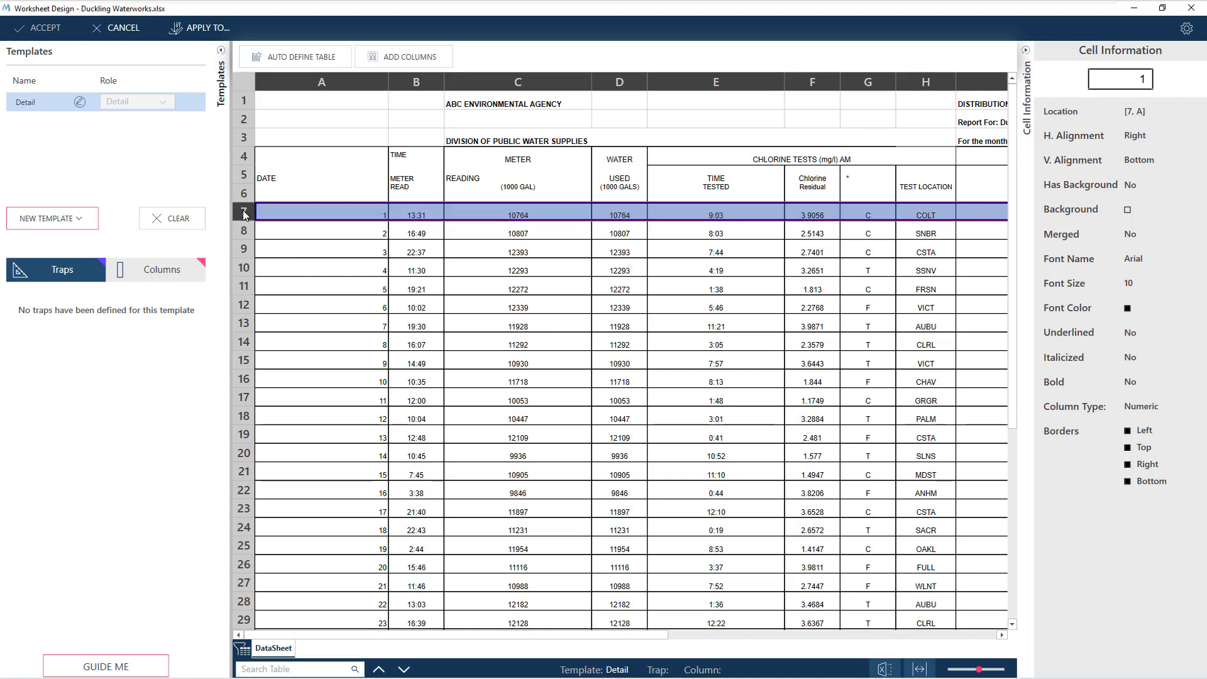
pyautogui.click(377, 62)
pyautogui.click(522, 66)
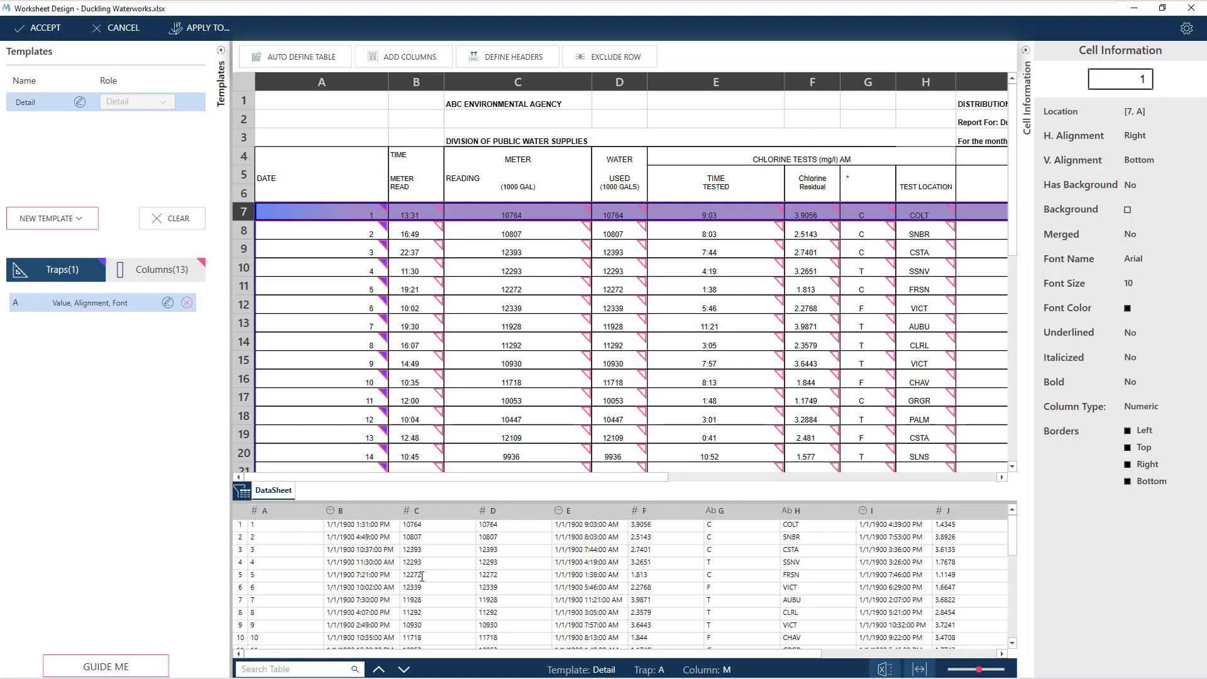
pyautogui.click(920, 669)
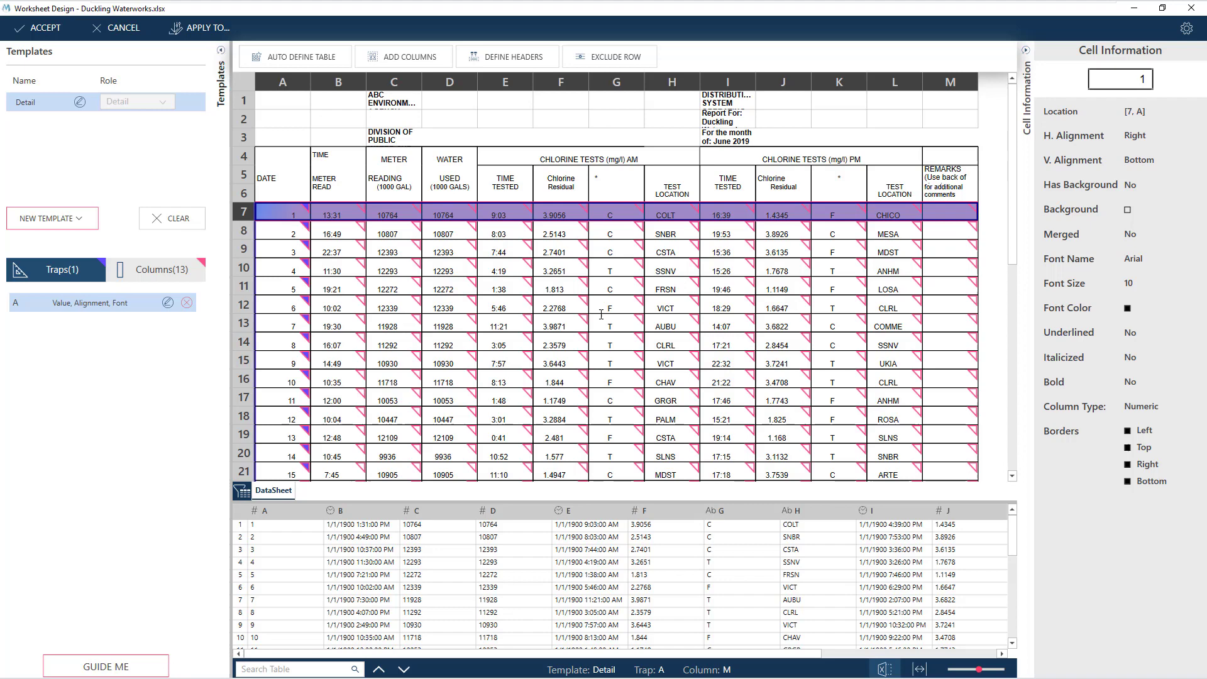
pyautogui.scroll(-10, 328, 305)
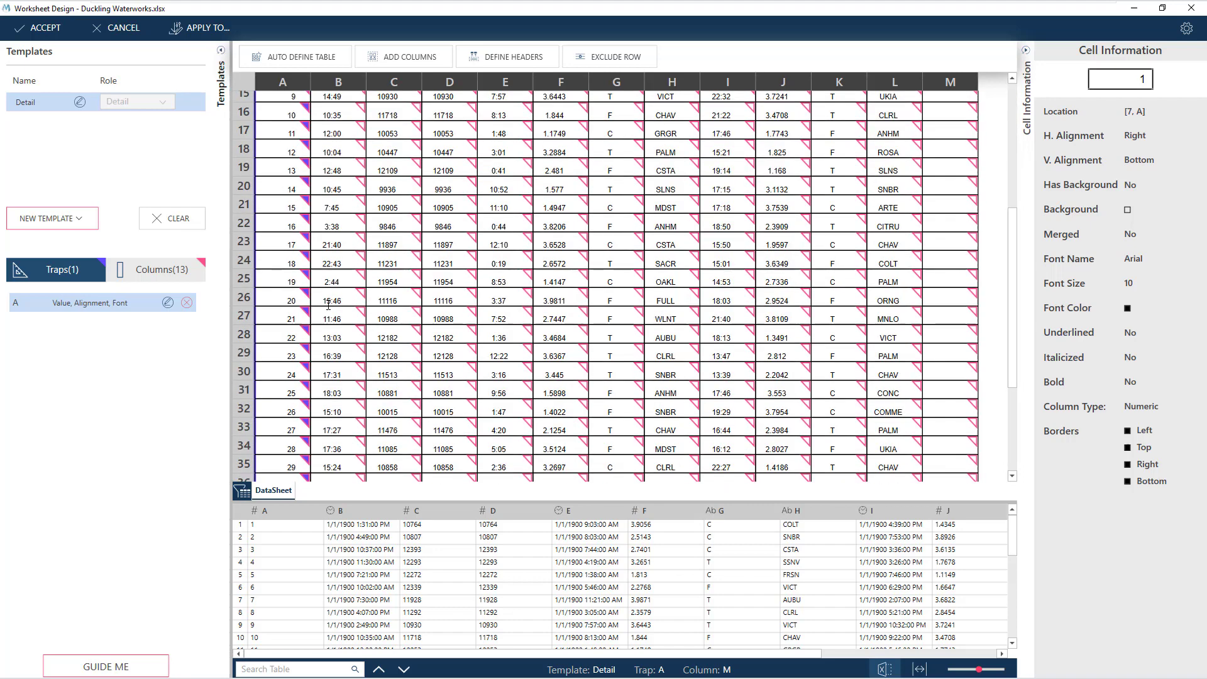
pyautogui.scroll(10, 328, 305)
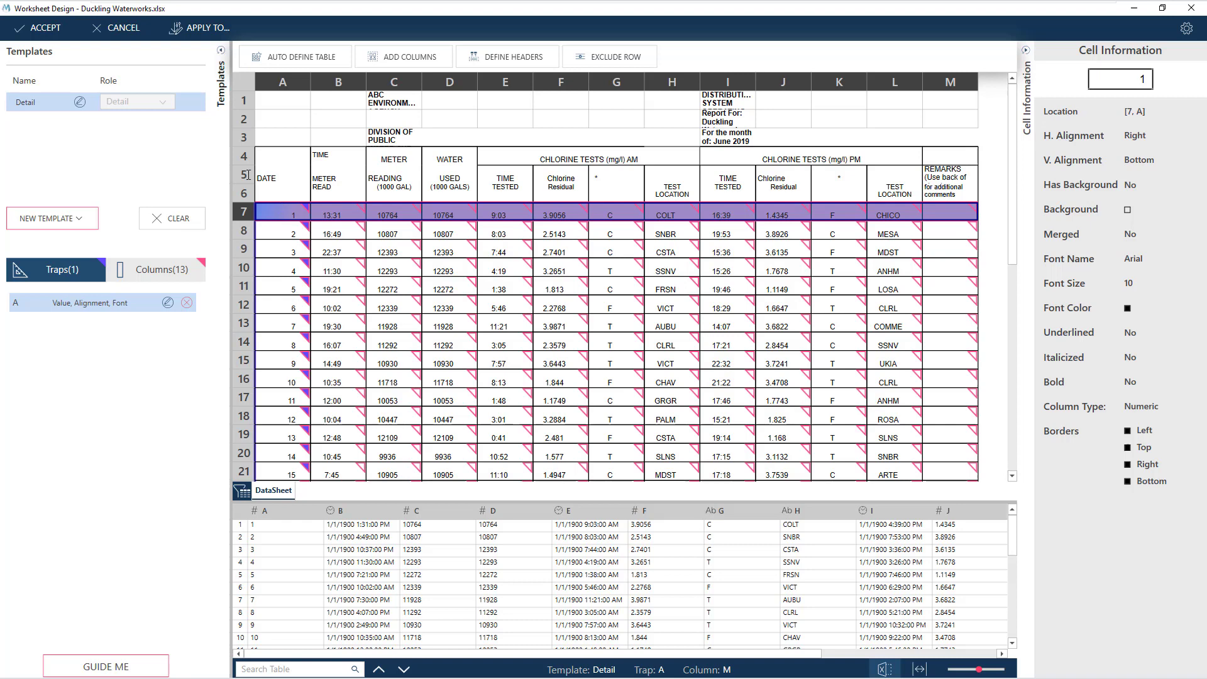
# - Define rows 4–6 as headers and review the combined names like WATER - USED - (1000 GALS)
pyautogui.moveTo(242, 156); pyautogui.dragTo(250, 194)
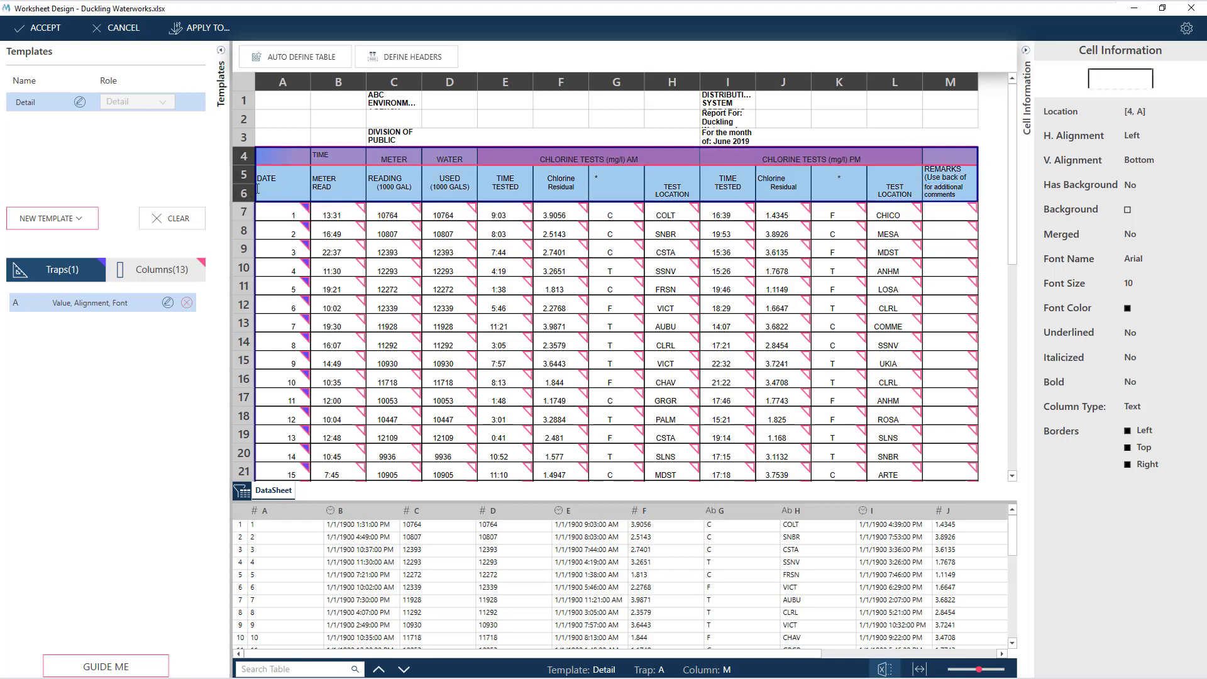
pyautogui.click(428, 57)
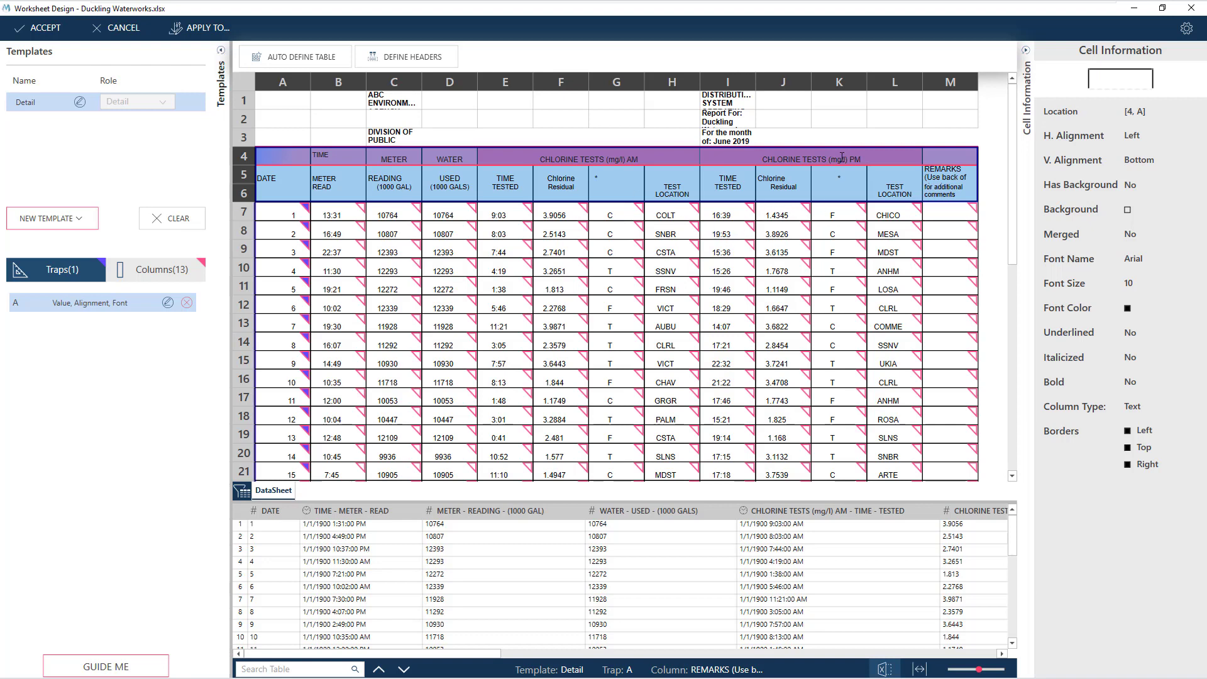
pyautogui.click(1003, 654)
pyautogui.click(1002, 654)
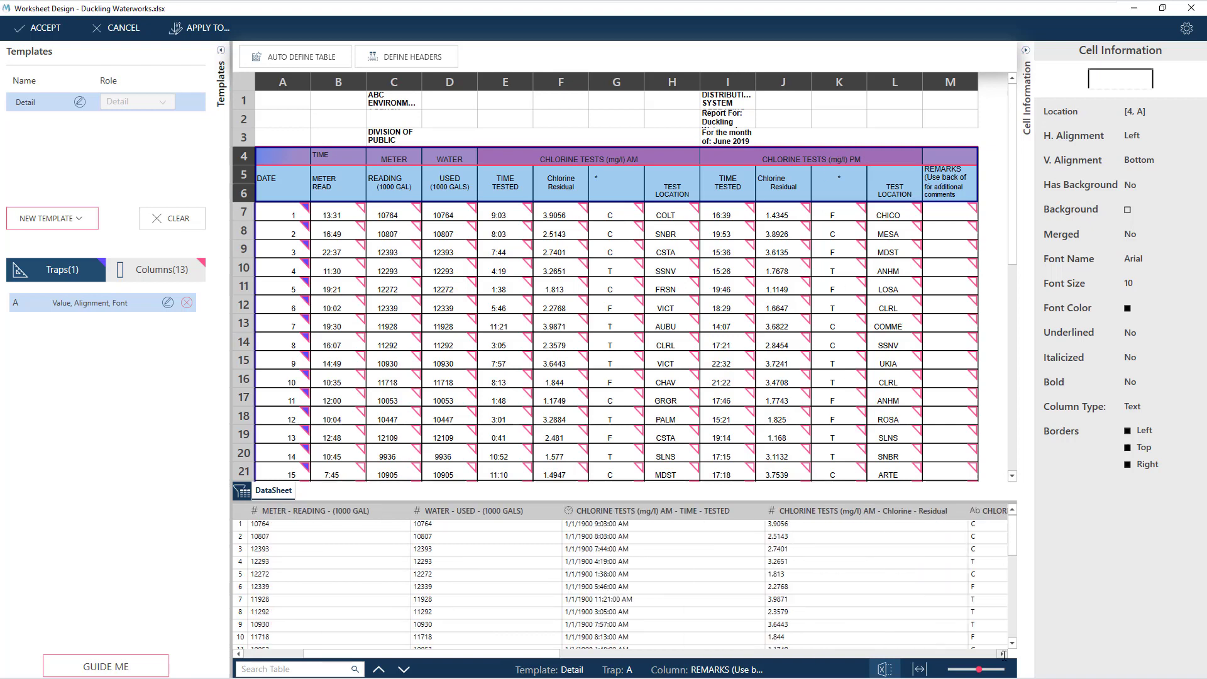
pyautogui.click(1002, 654)
pyautogui.click(1002, 654)
pyautogui.click(1002, 654)
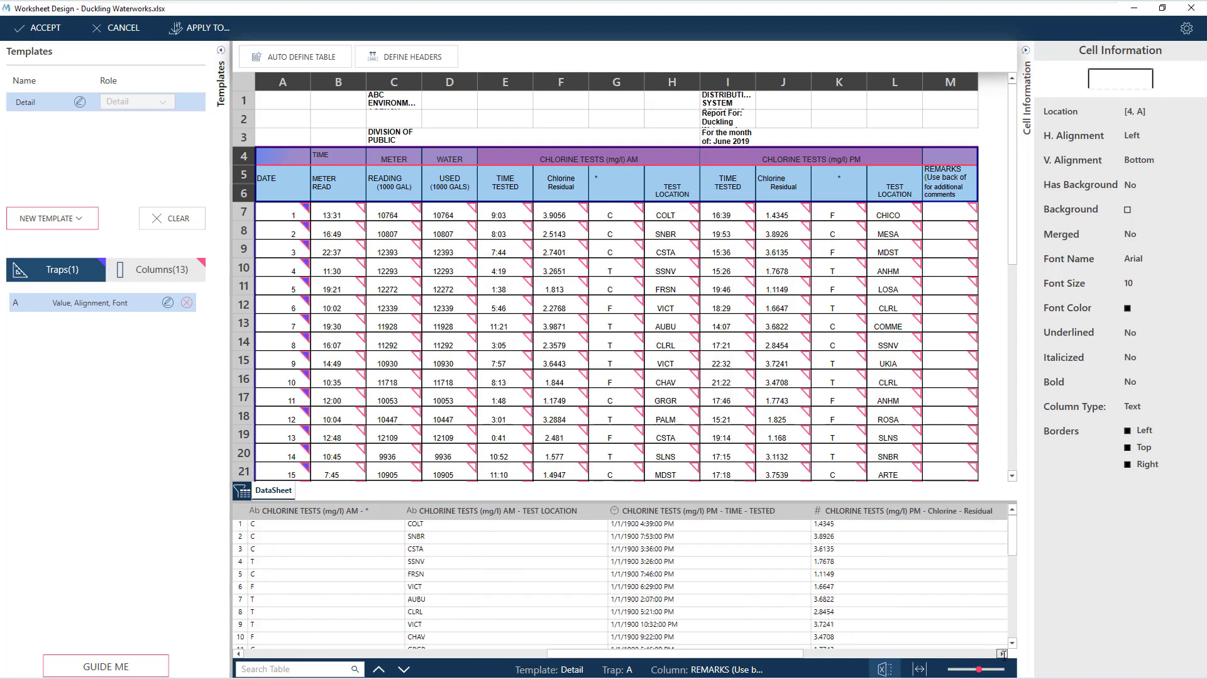
pyautogui.click(269, 652)
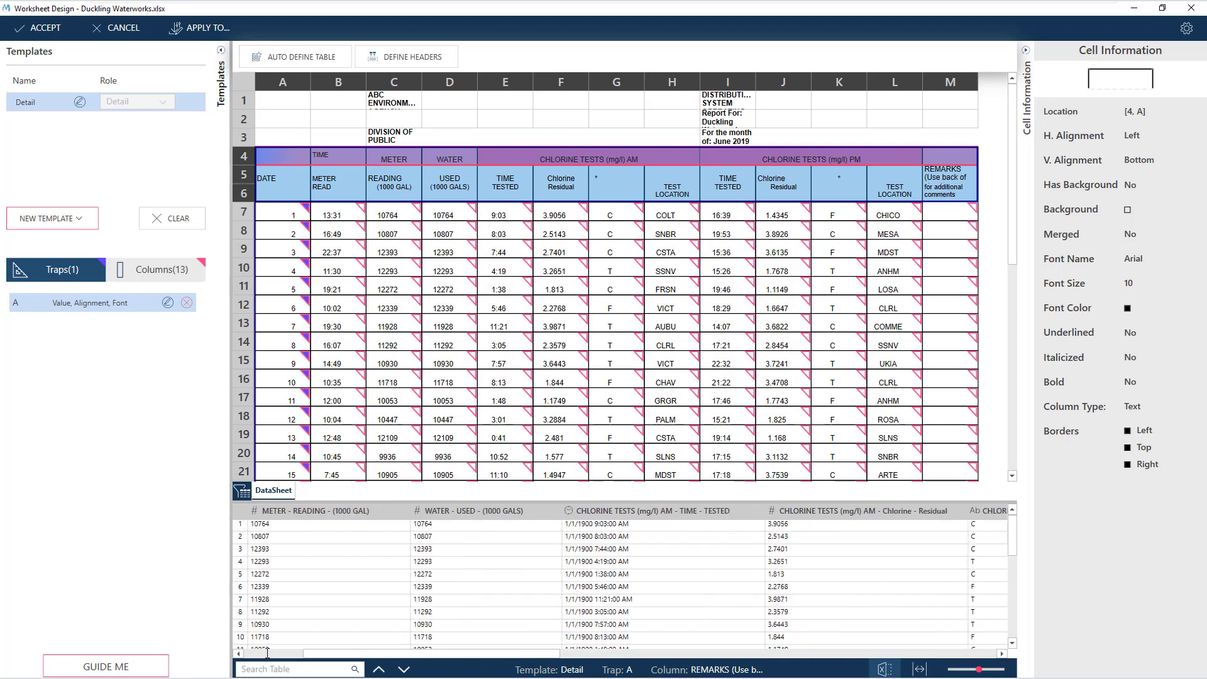
pyautogui.click(269, 652)
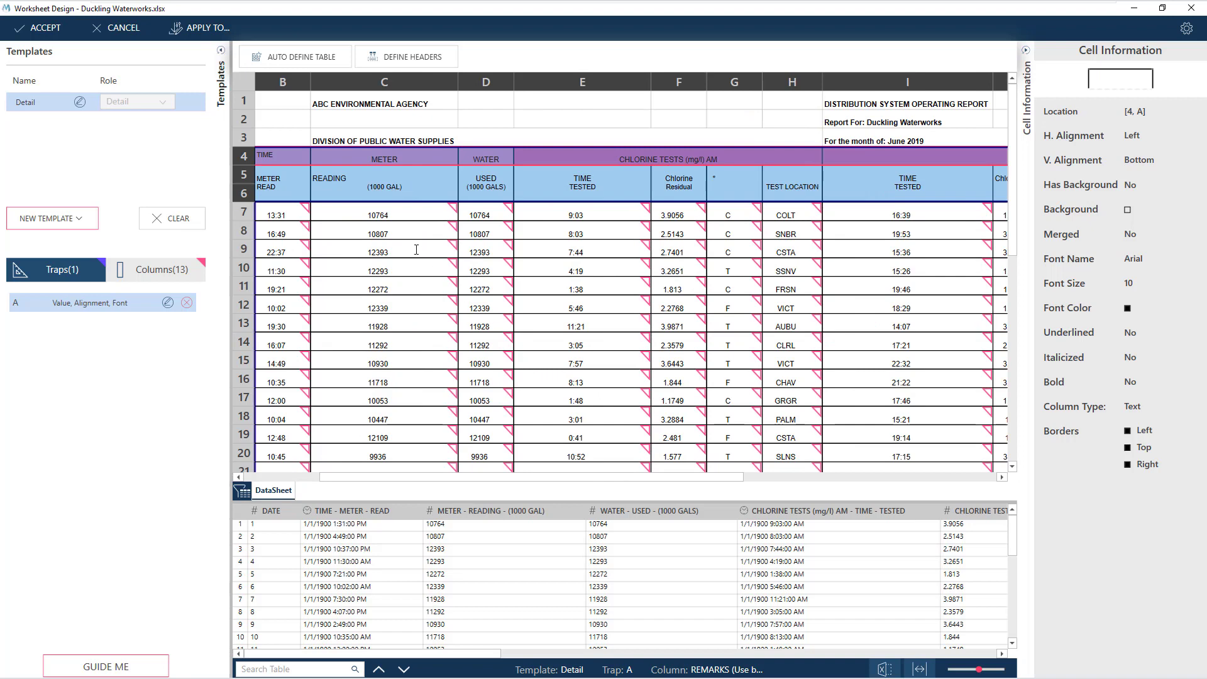
# - Capture the report month in cell I3 as appended data on every row
pyautogui.click(866, 139)
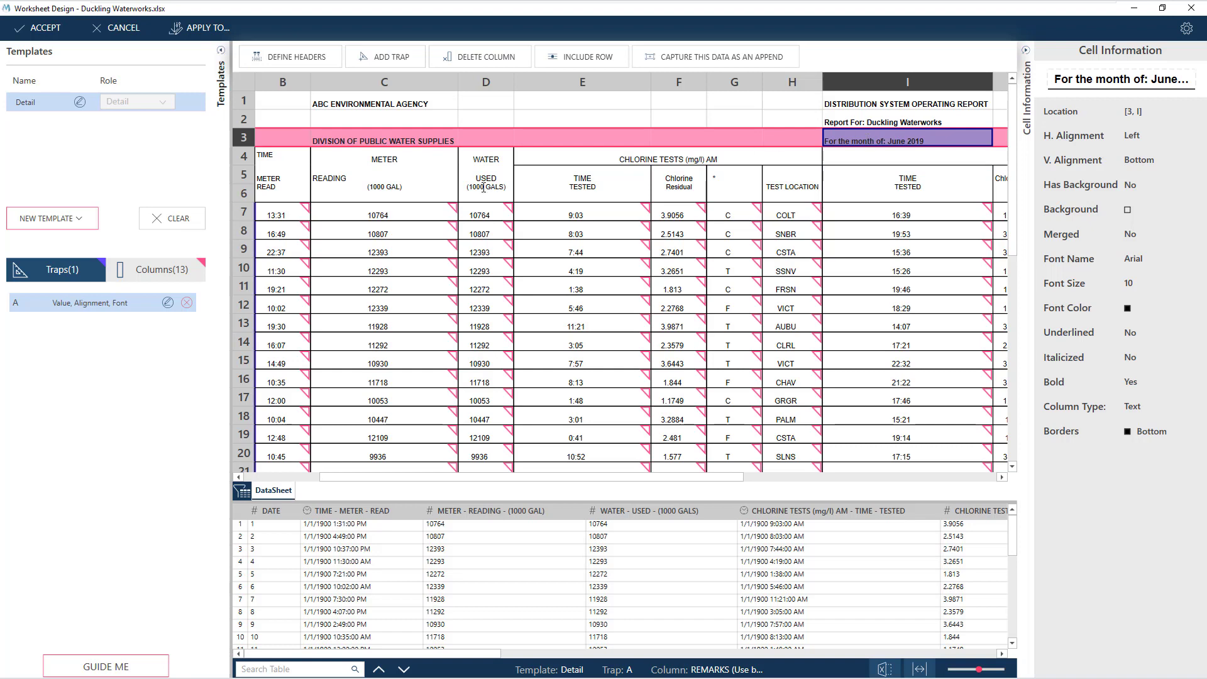
pyautogui.click(79, 216)
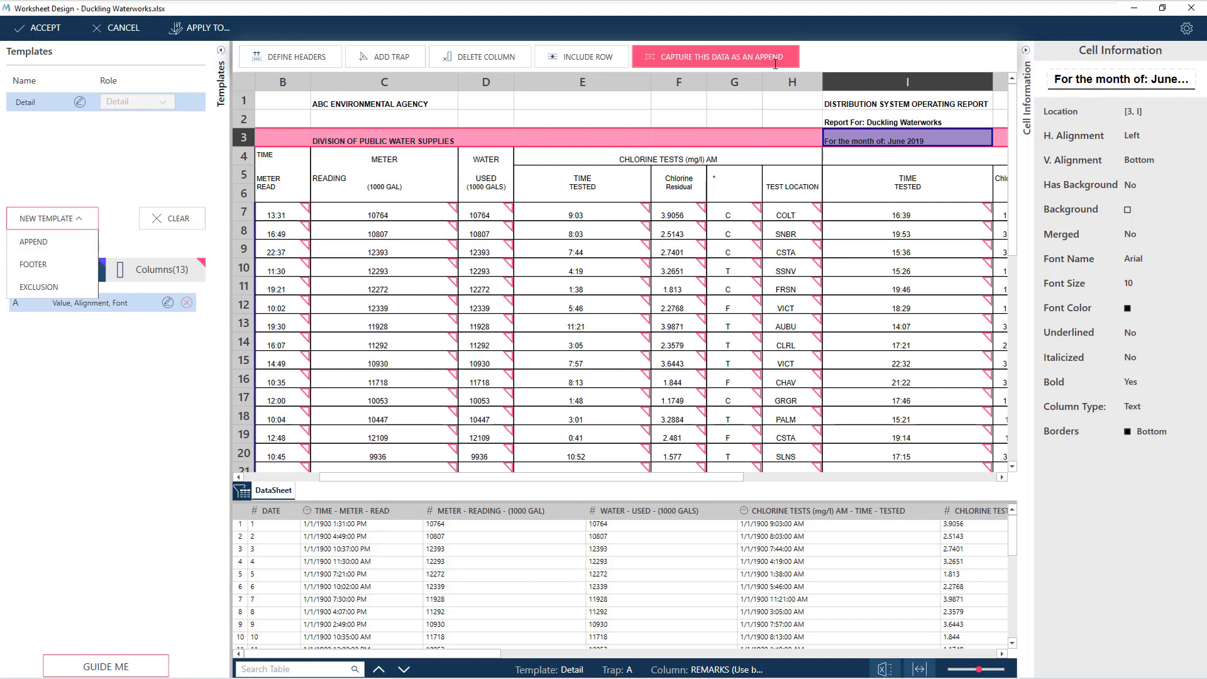
pyautogui.rightClick(945, 140)
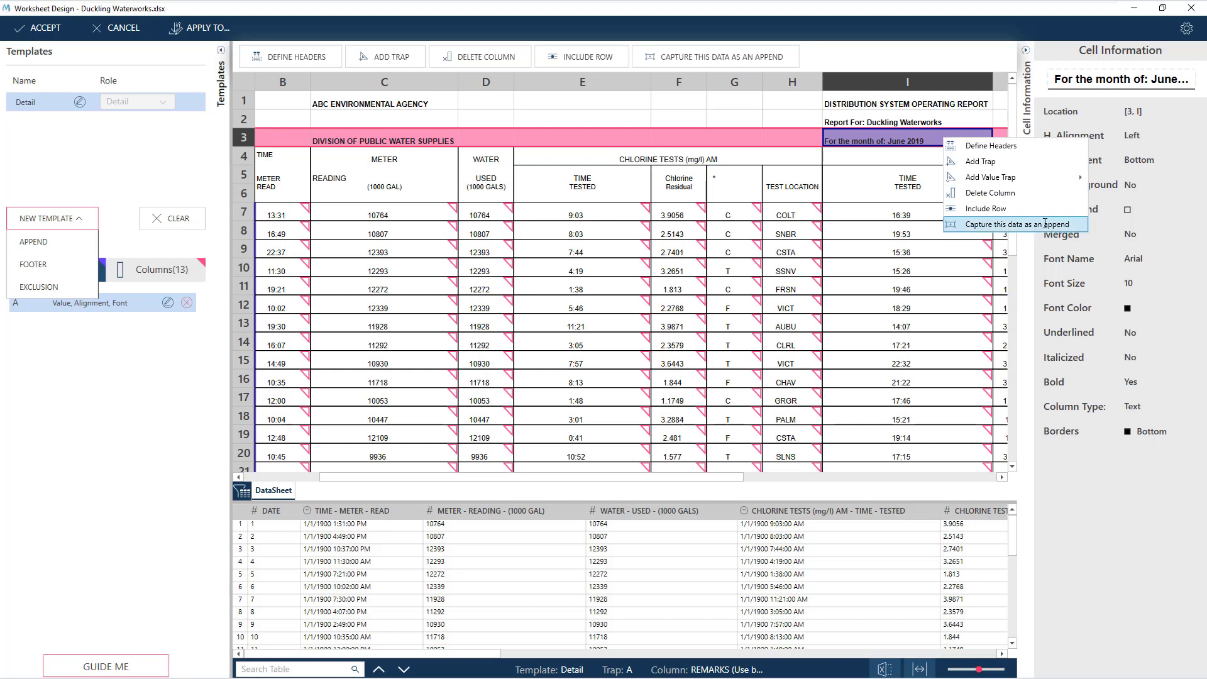
pyautogui.click(1080, 223)
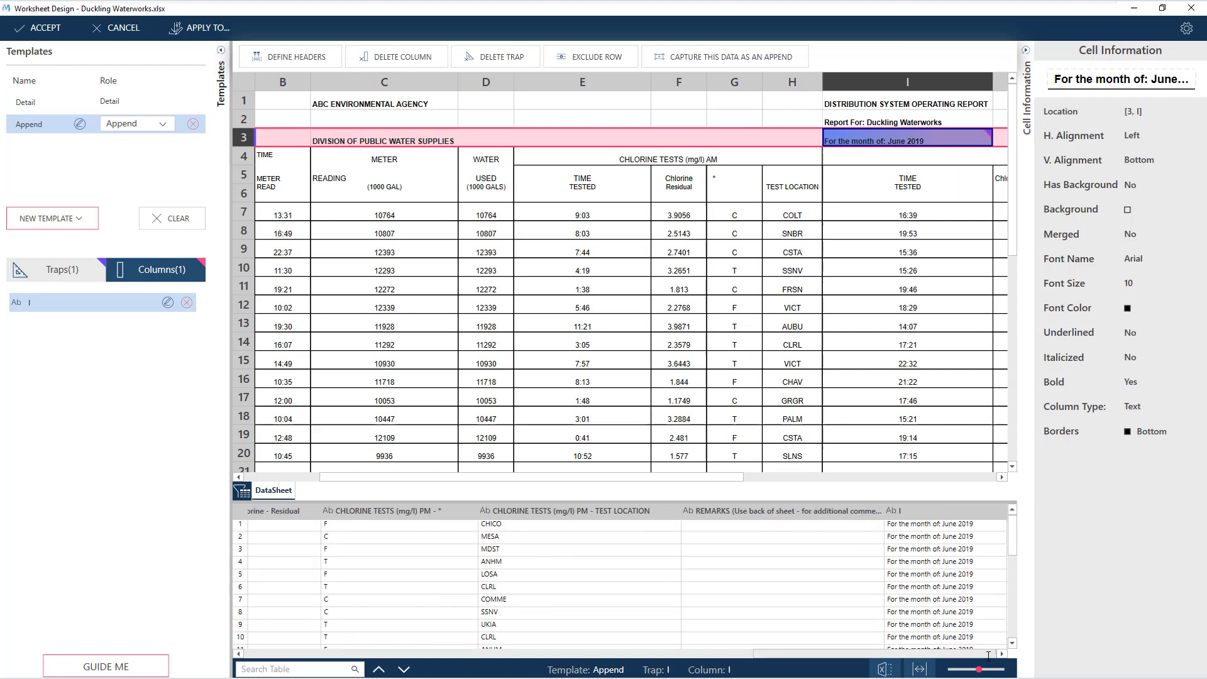
# - Rename the appended column I to Month
pyautogui.click(168, 303)
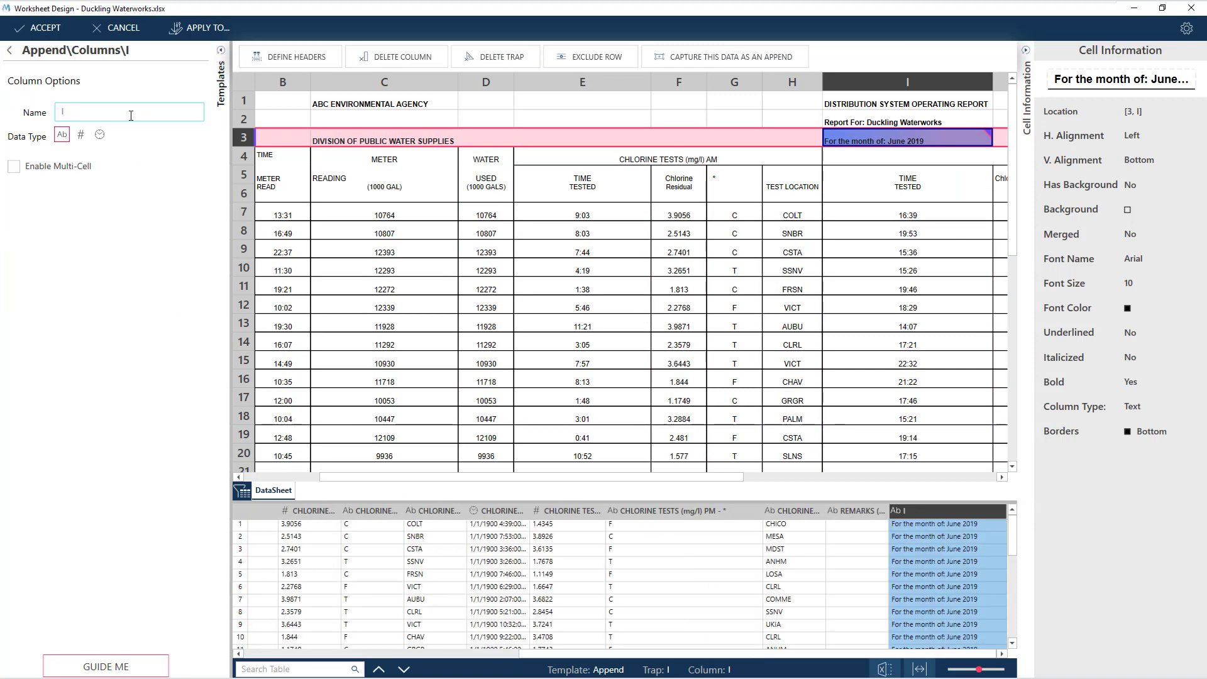
pyautogui.write('Month')
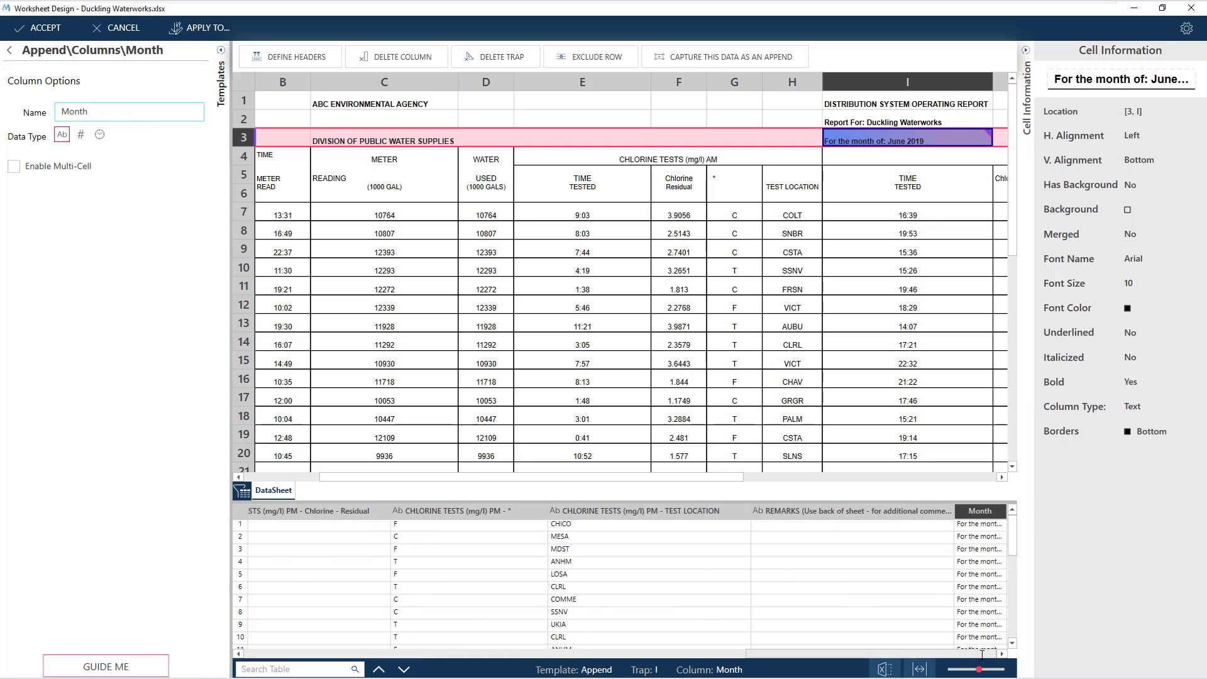
pyautogui.moveTo(1008, 510); pyautogui.dragTo(1038, 508)
pyautogui.moveTo(991, 657); pyautogui.dragTo(1001, 655)
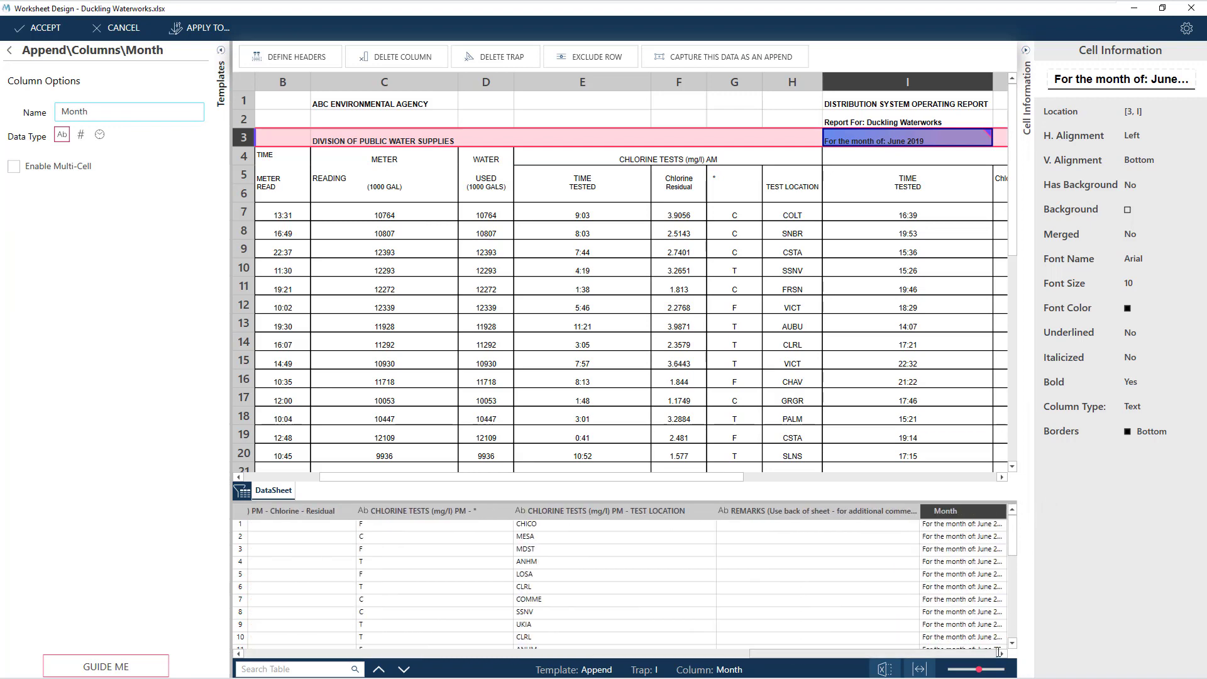
pyautogui.click(1000, 656)
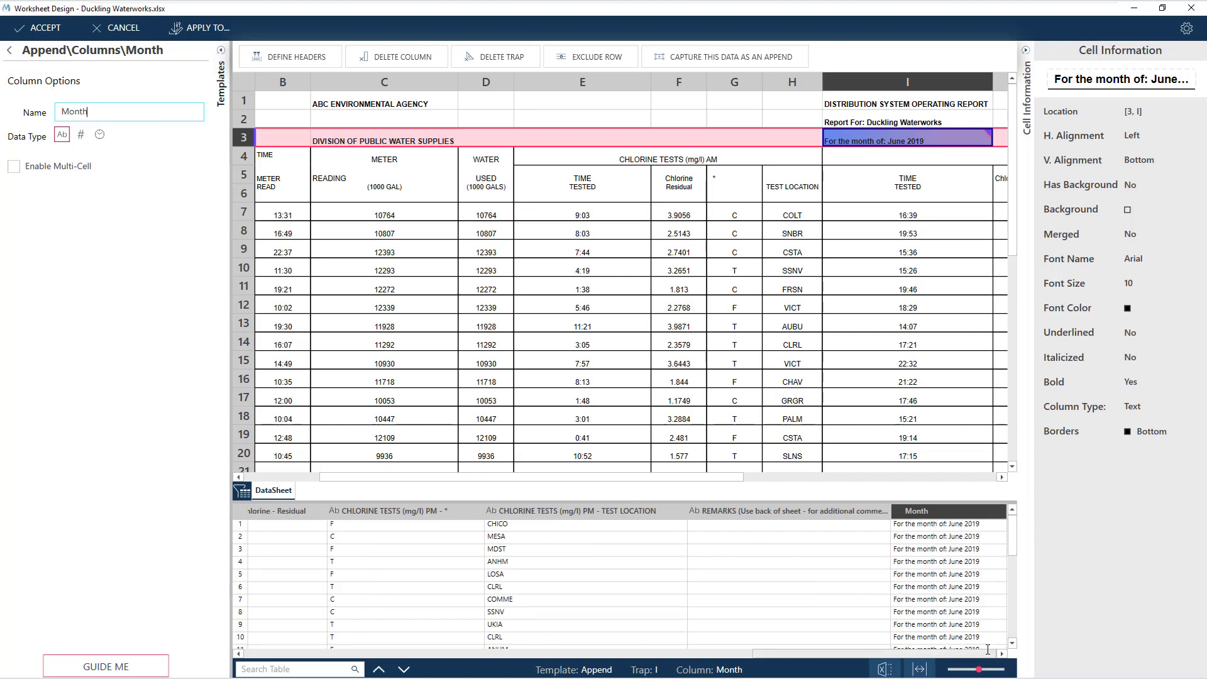
pyautogui.click(9, 50)
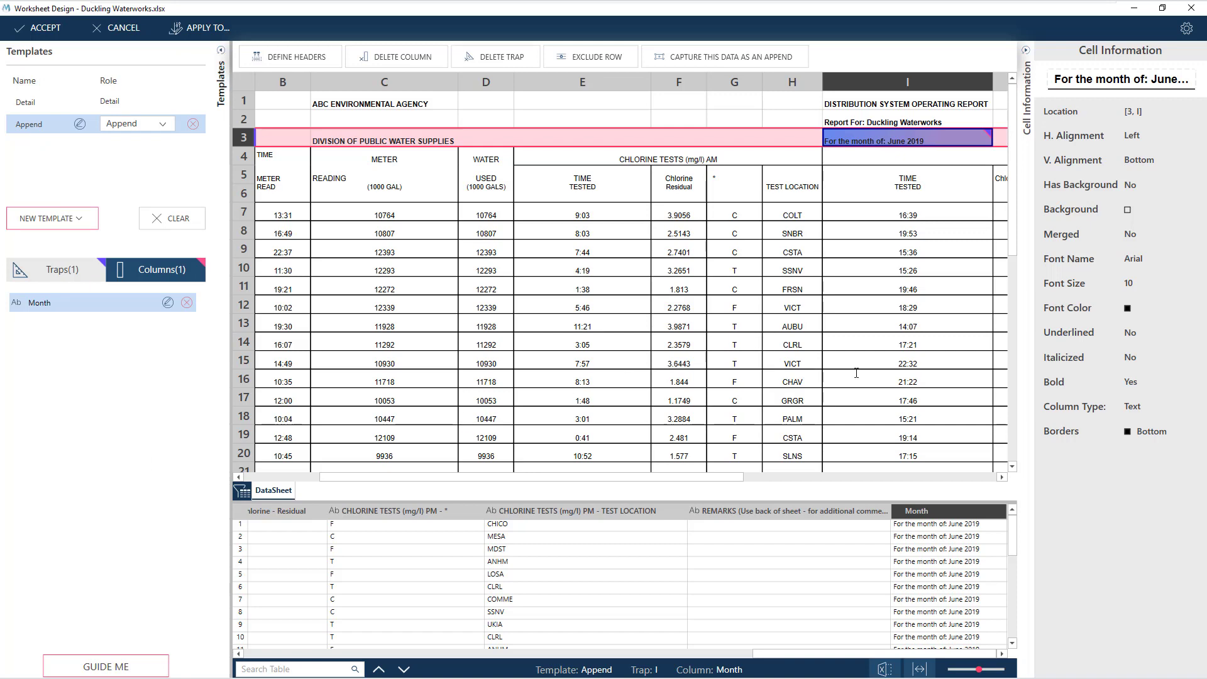
# - Create a Footer template trapping the Total Water Used = 339052 line in row 38 as a column
pyautogui.click(1014, 451)
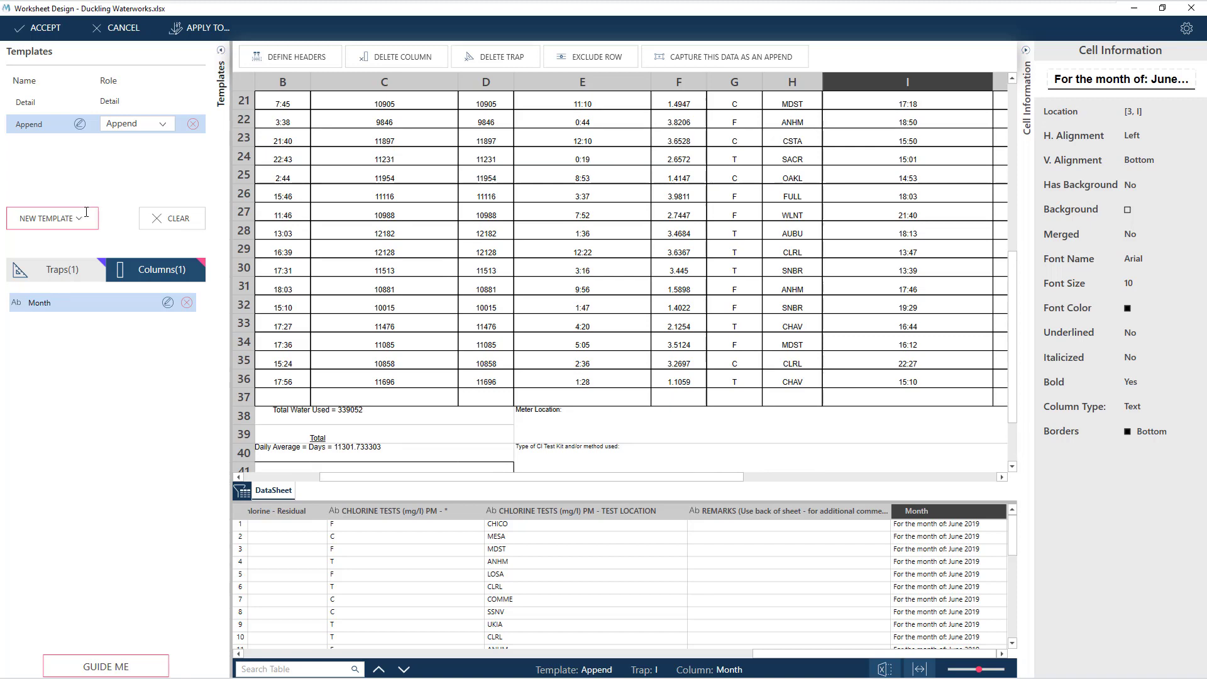
pyautogui.click(51, 218)
pyautogui.click(68, 263)
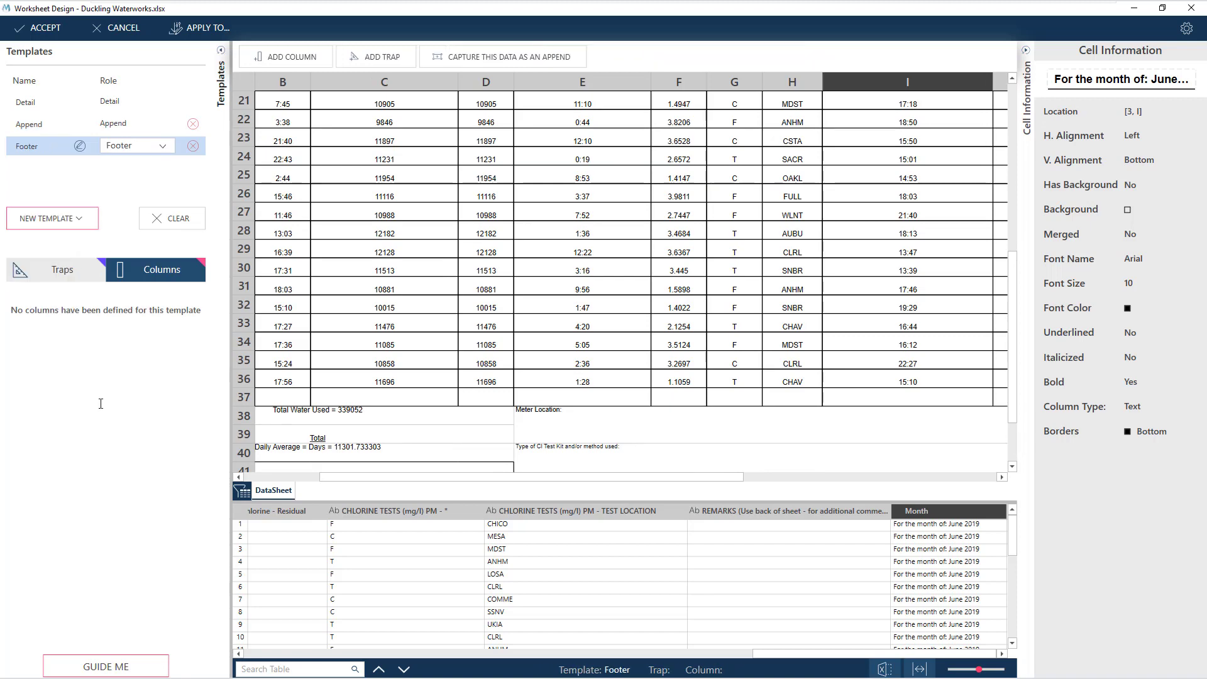
pyautogui.click(309, 416)
pyautogui.click(262, 476)
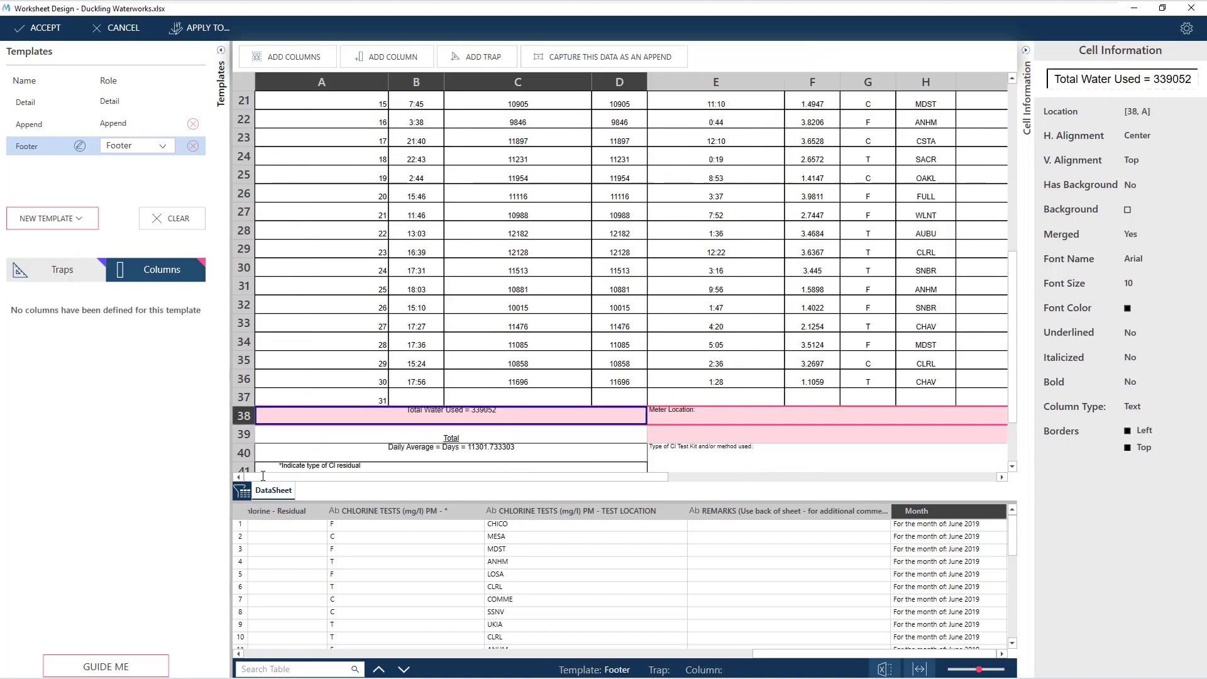
pyautogui.click(506, 59)
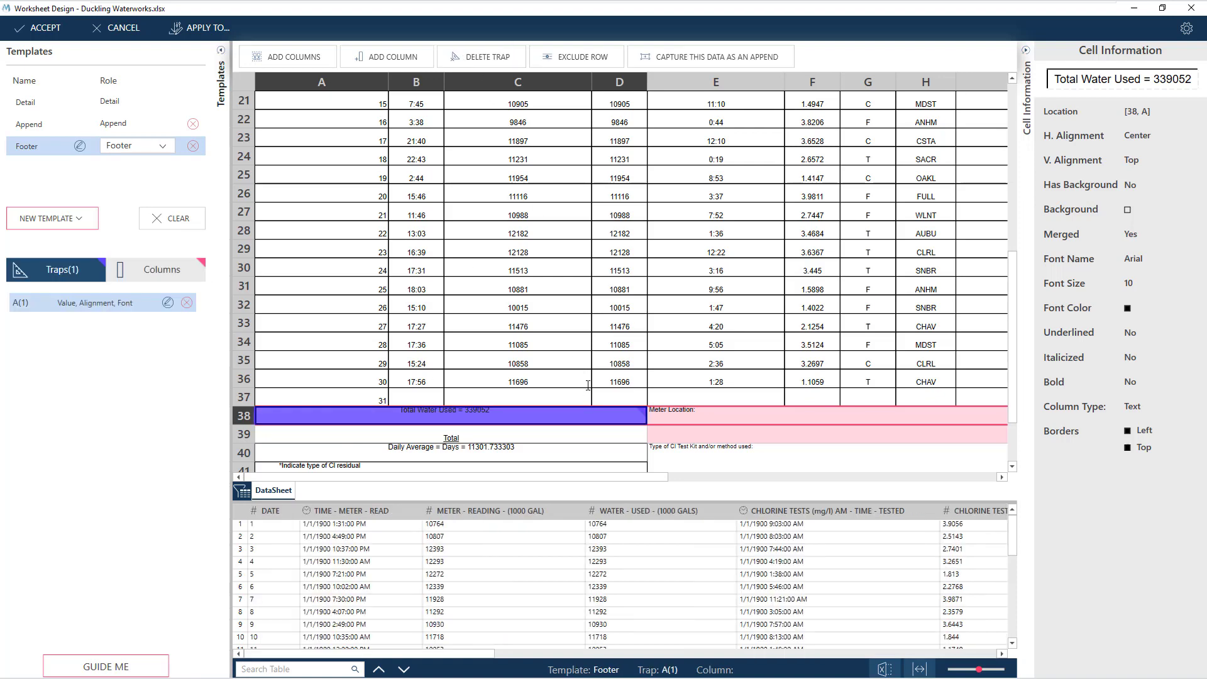
pyautogui.click(424, 59)
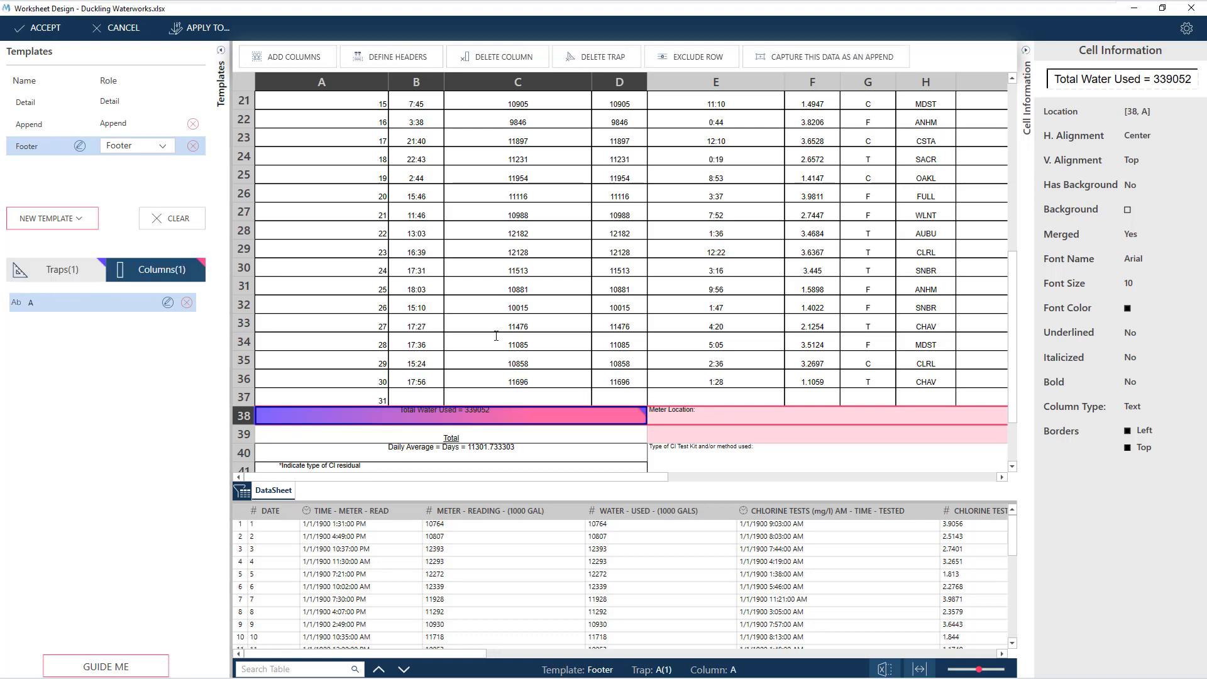
# - Rename the footer column A to Total Water Used
pyautogui.click(981, 654)
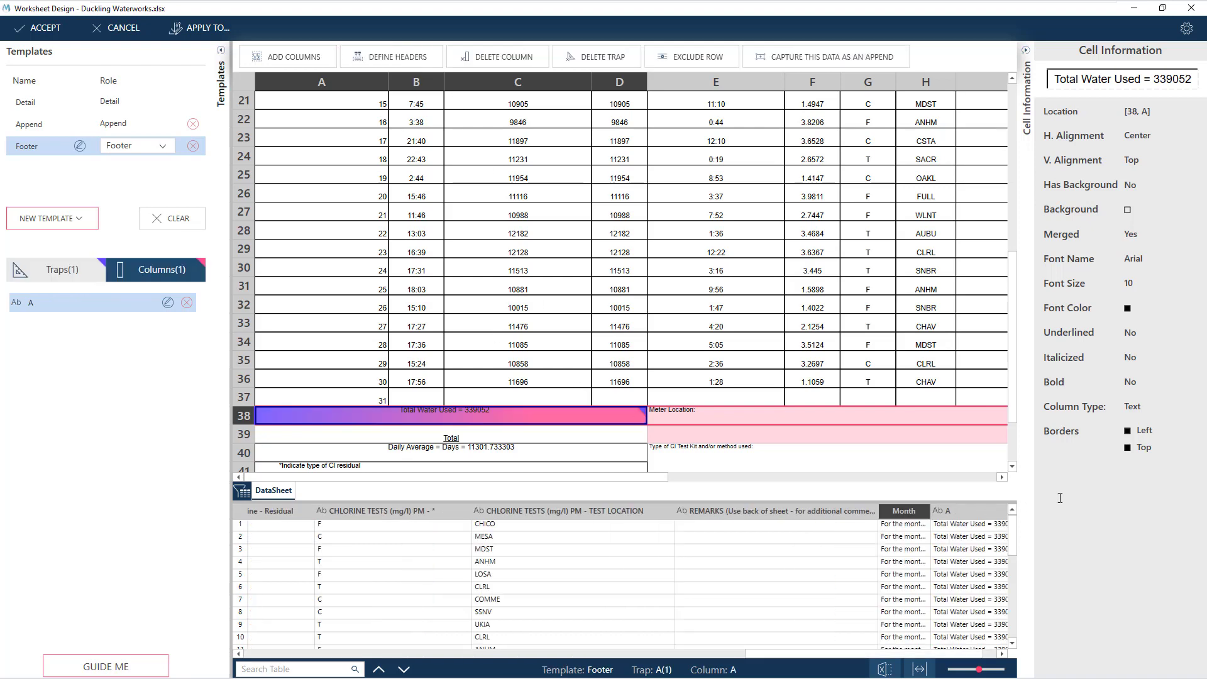
pyautogui.click(981, 654)
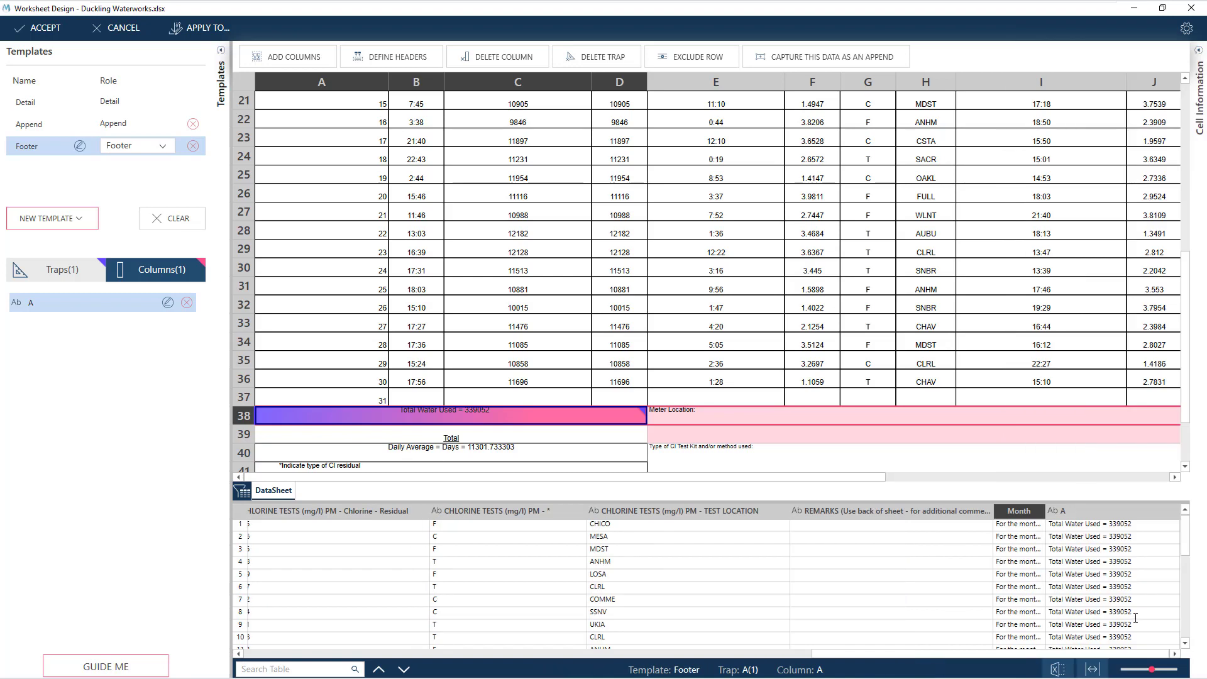
pyautogui.click(1081, 511)
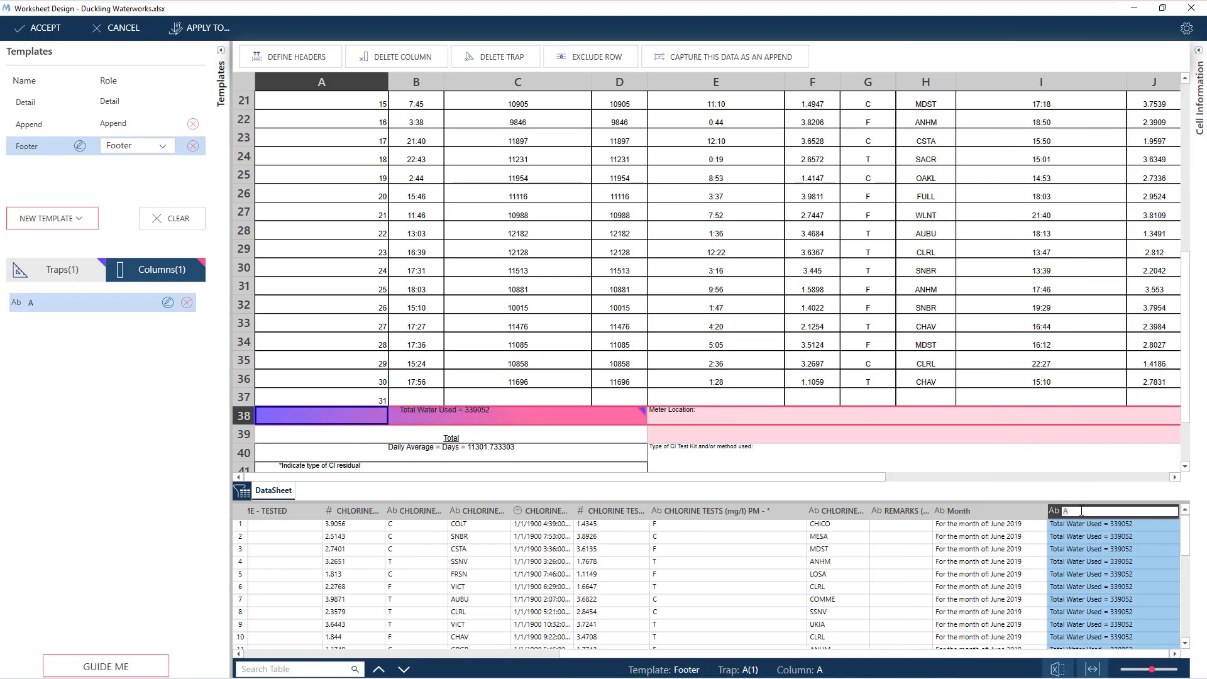
pyautogui.write('Total Water Used')
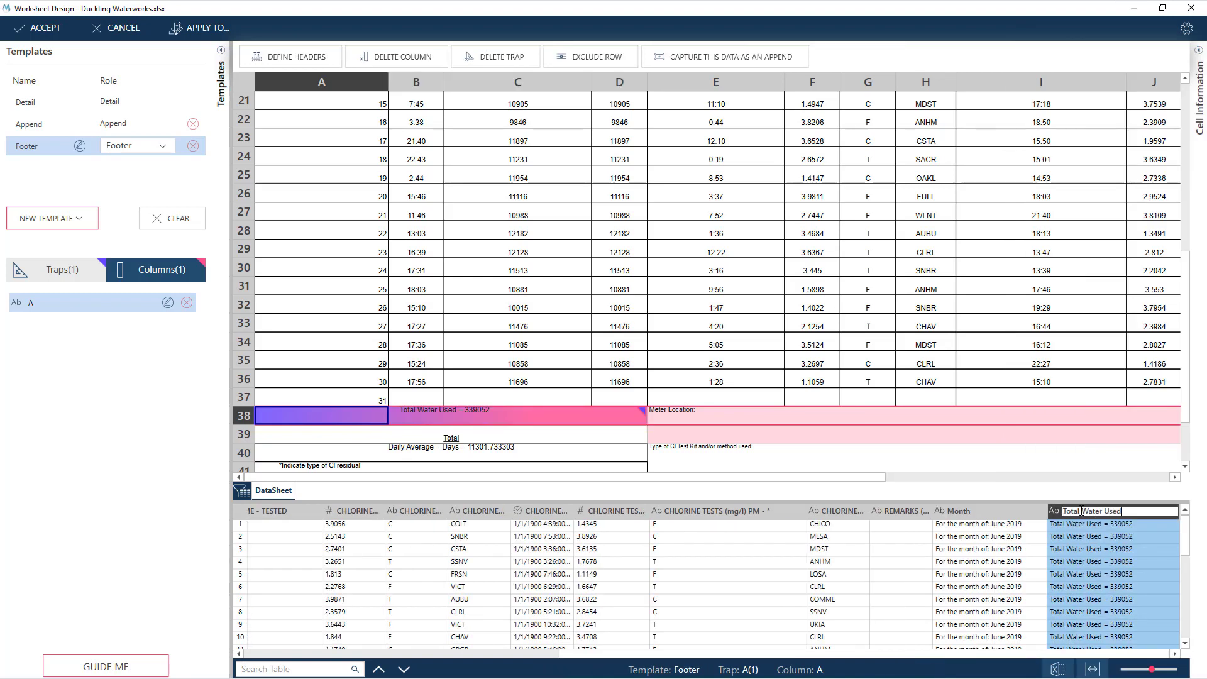
pyautogui.press('Return')
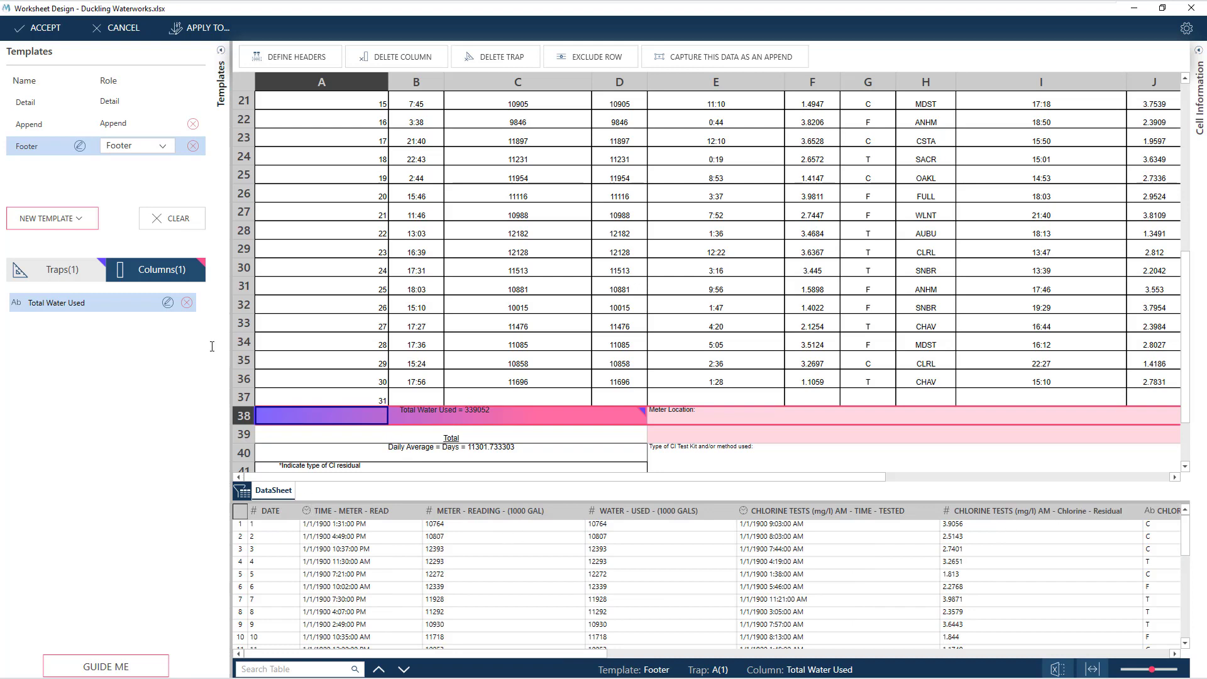
# - Apply the design to DataSheet and hide Change History to view the 31-row table
pyautogui.click(199, 27)
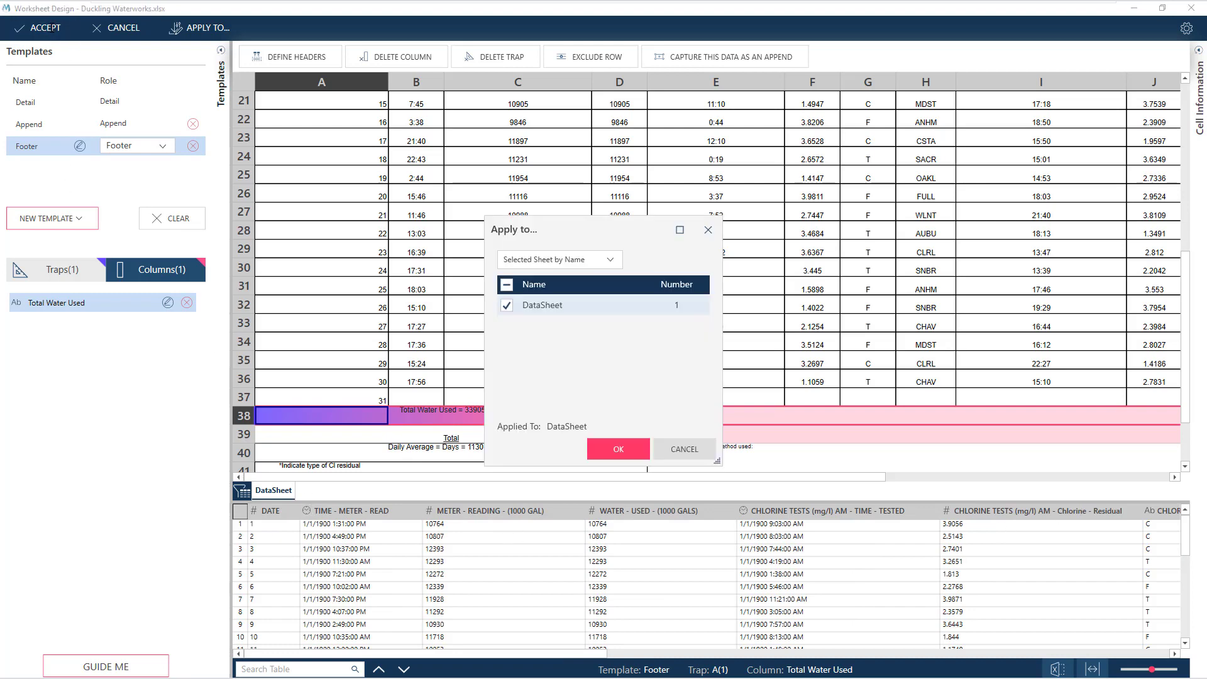
pyautogui.click(619, 448)
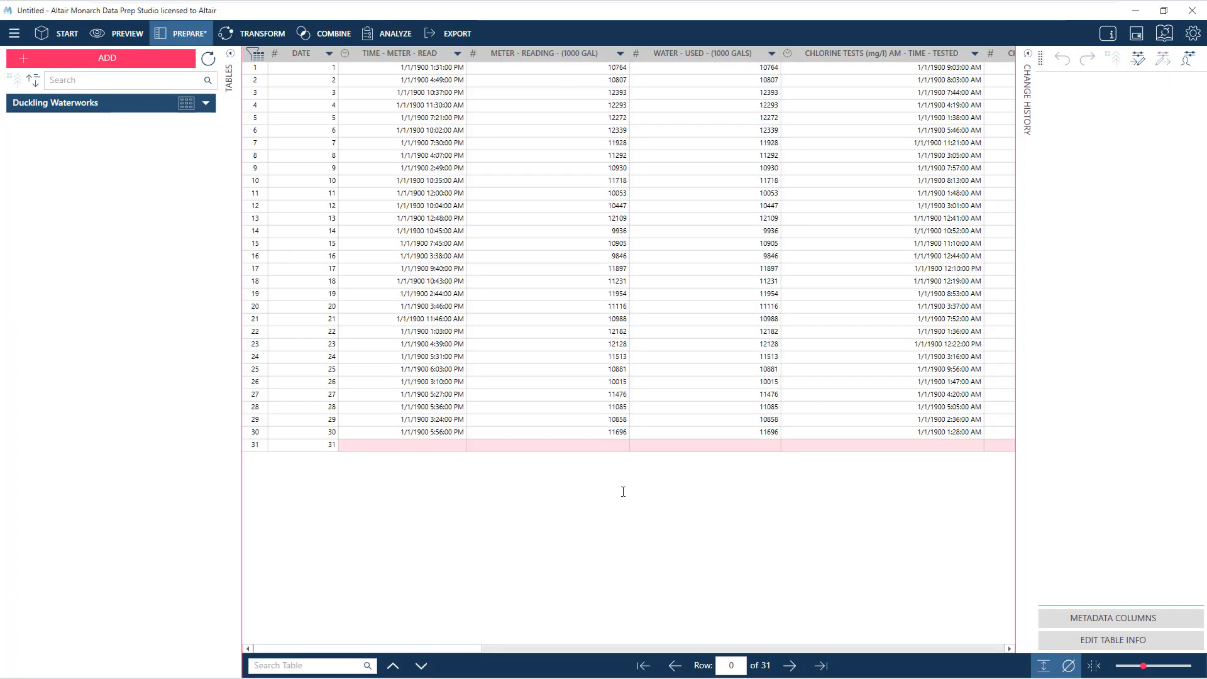
pyautogui.click(1029, 55)
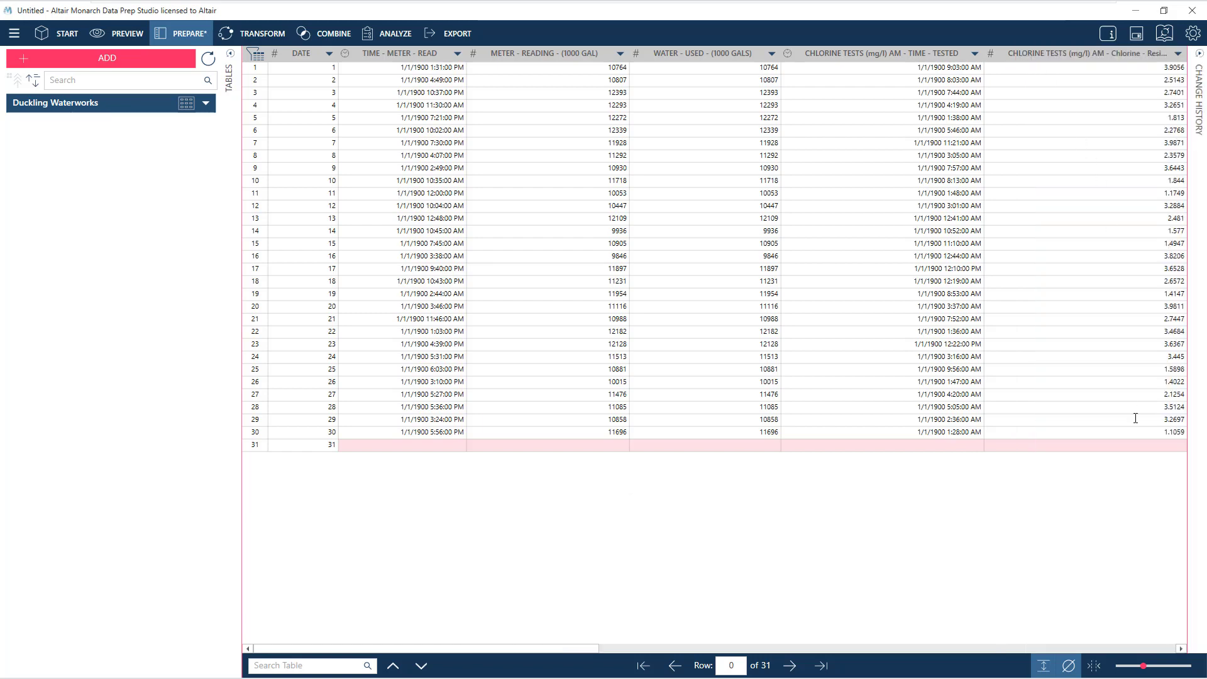